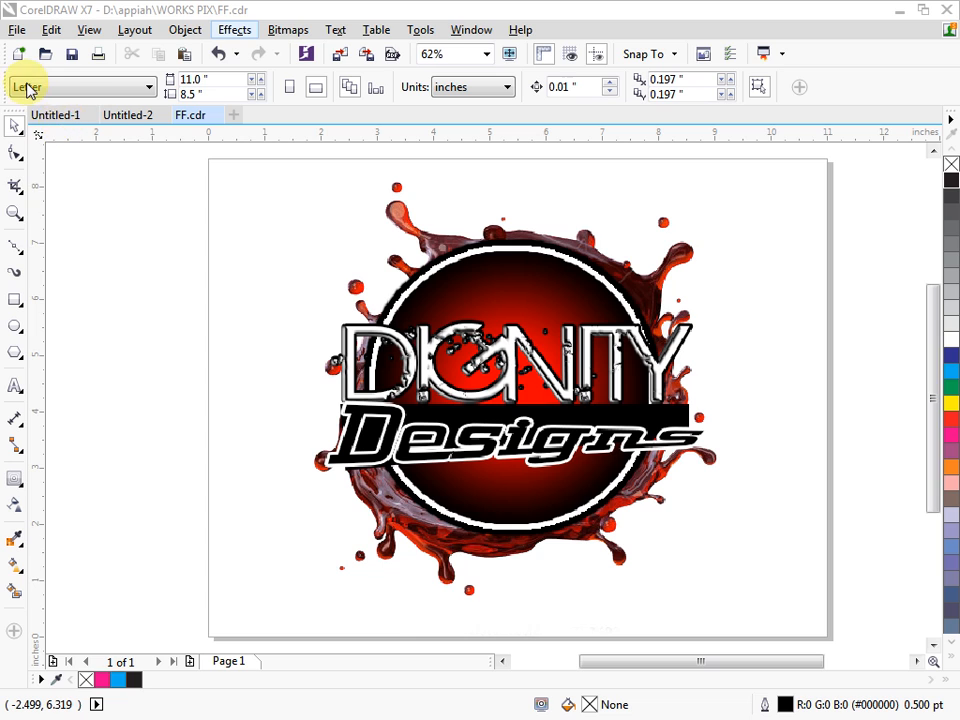
Step: Start a Bézier path with three straight segments forming the upper, right and lower sides of a box beside the logo
left_click(14, 243)
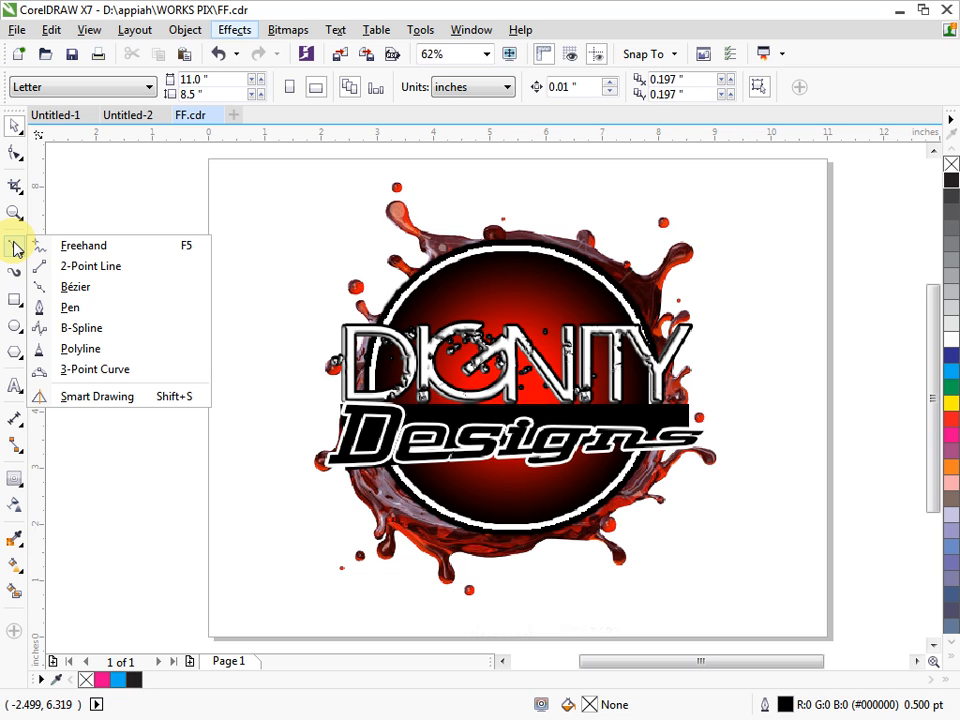
left_click(15, 248)
left_click(18, 251)
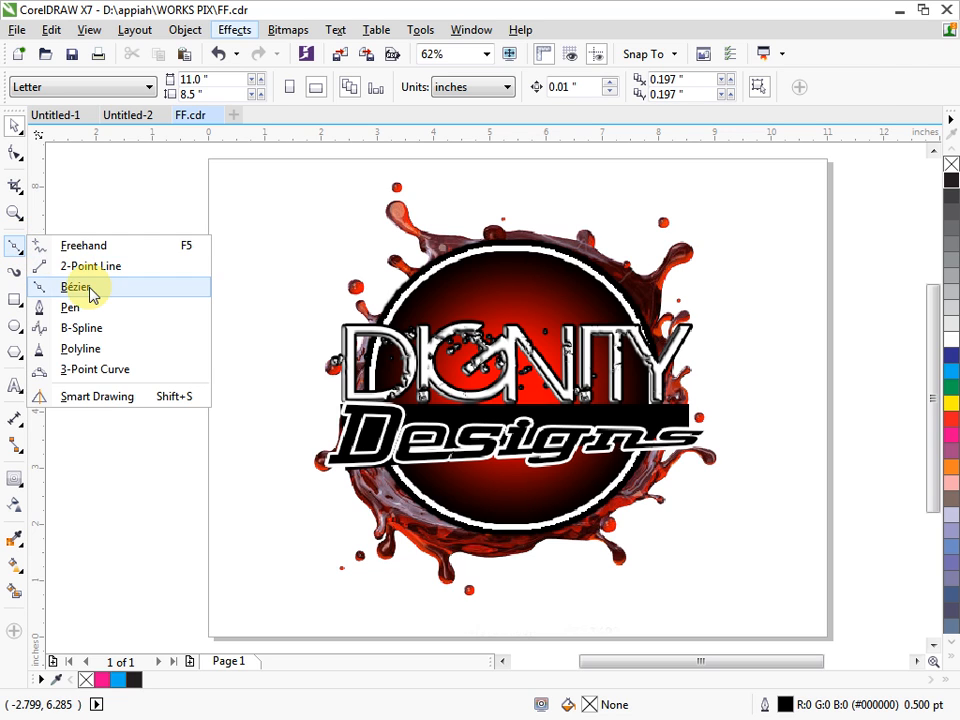
left_click(78, 287)
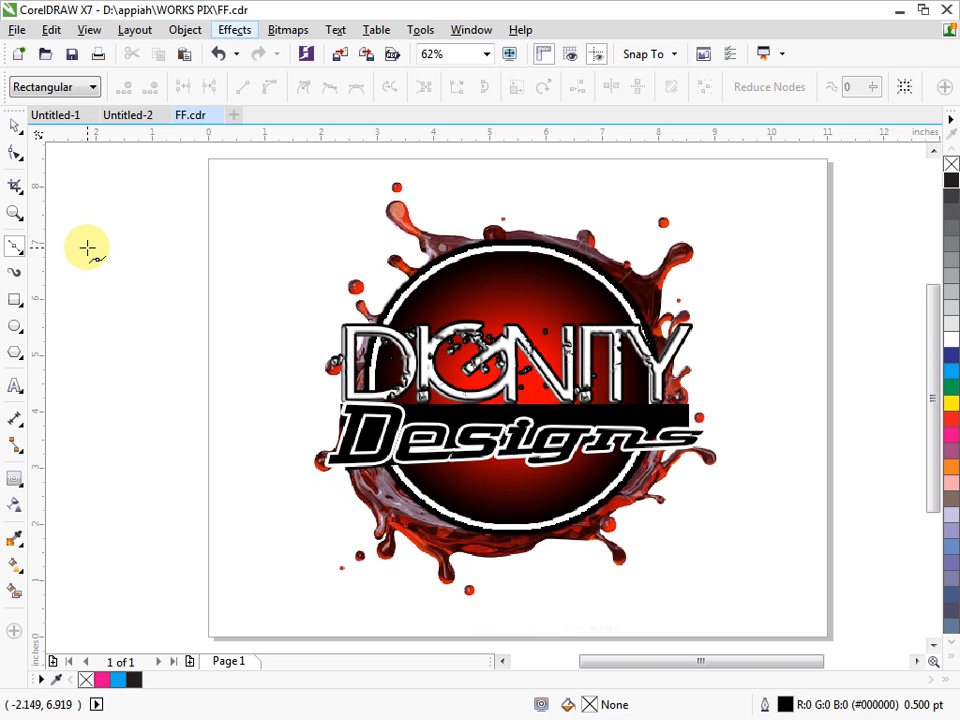
left_click(87, 247)
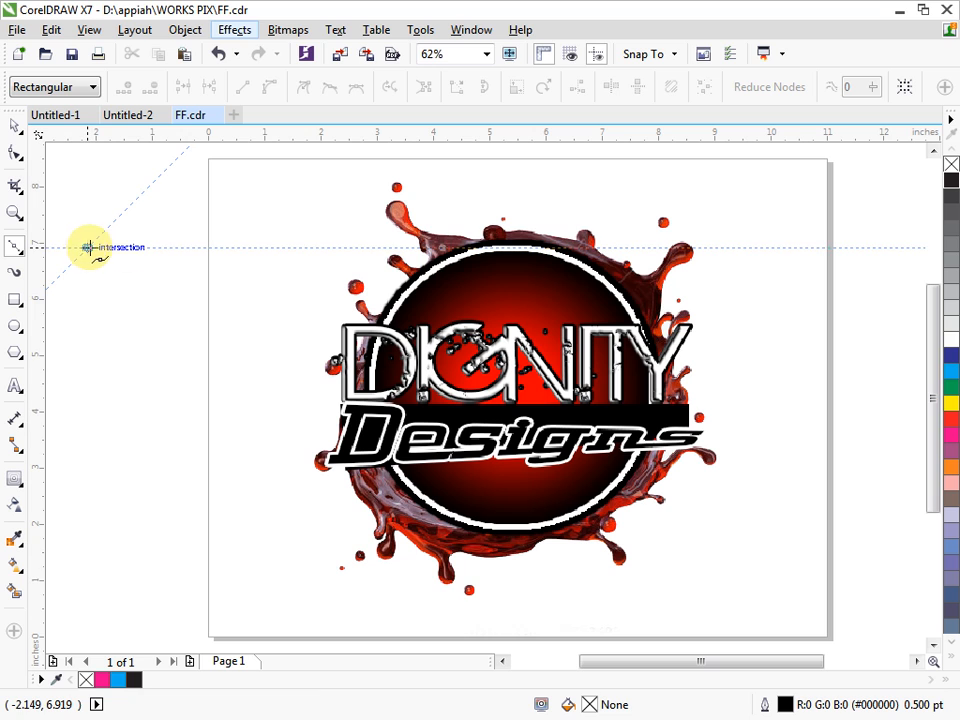
left_click(222, 247)
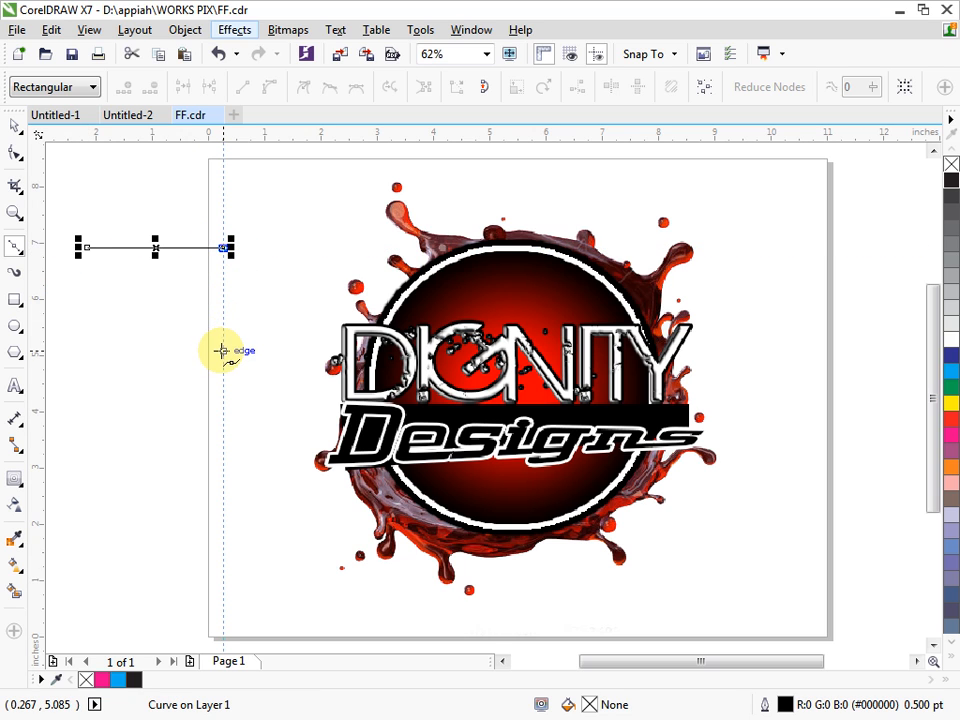
left_click(222, 350)
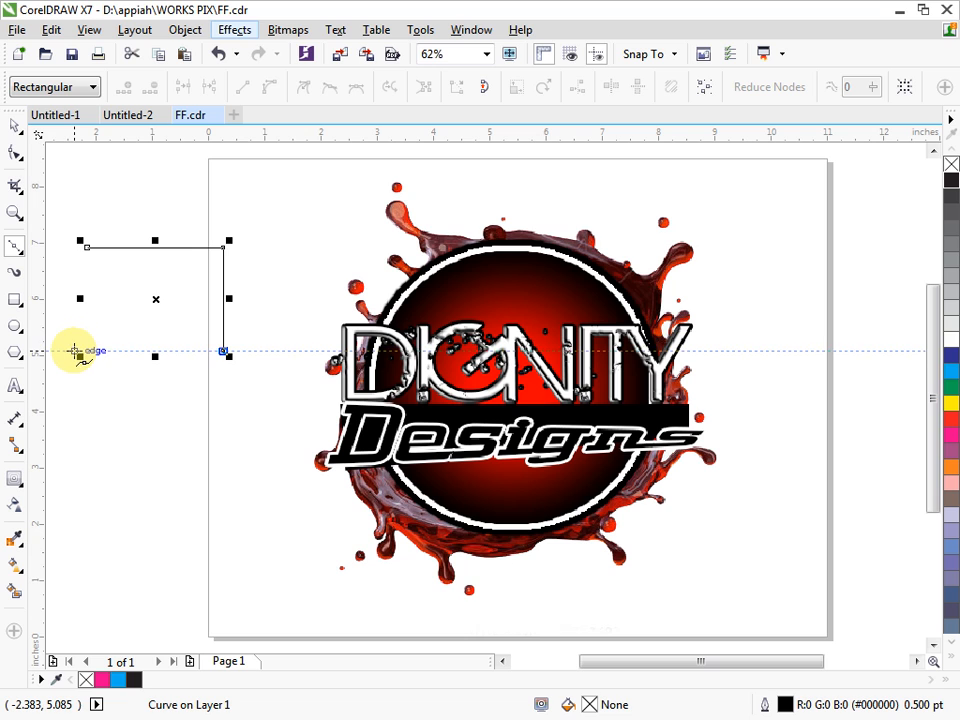
left_click(74, 350)
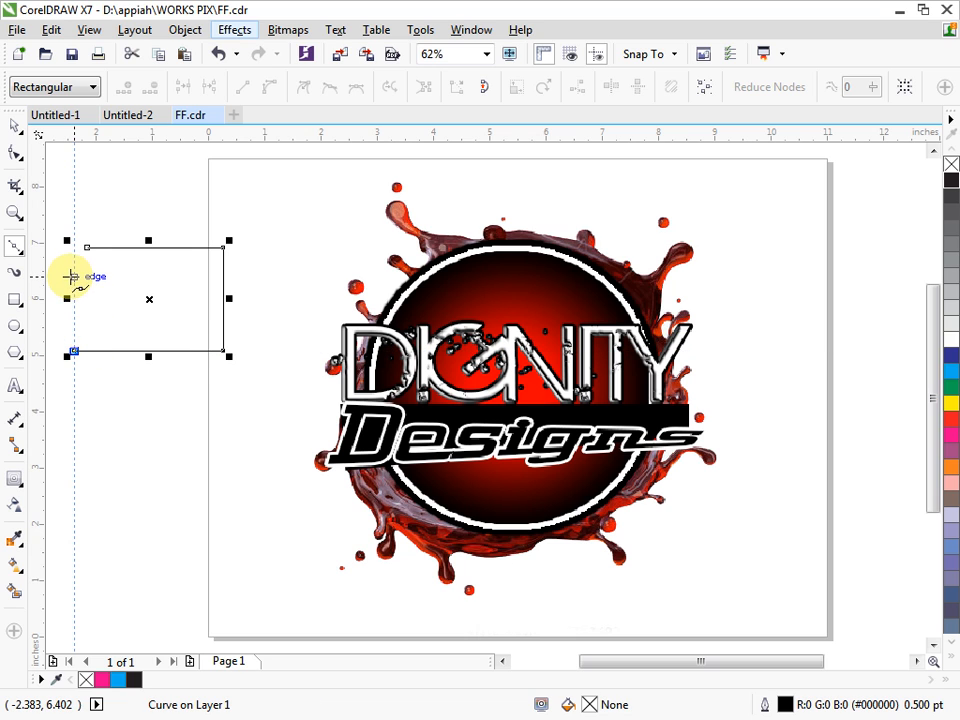
Step: Extend the Bézier path with five more straight segments crossing the box and rising above it
left_click(81, 300)
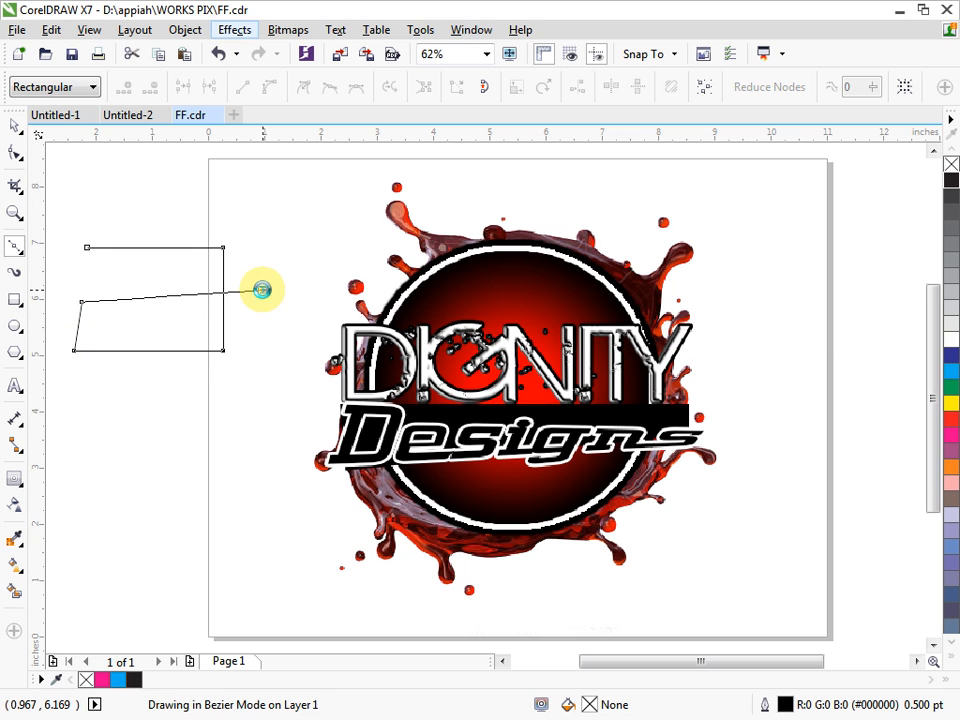
left_click(261, 290)
left_click(248, 186)
left_click(147, 186)
double_click(155, 334)
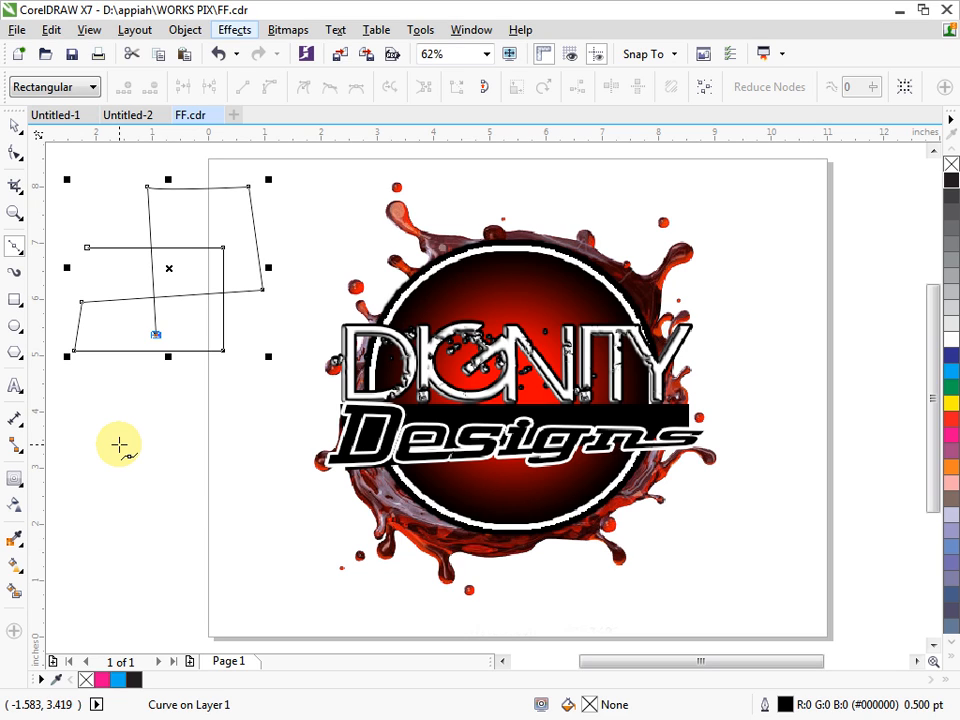
Step: Continue the path with curved segments that loop below the box, cross back through it and end near the logo's upper-left splash
mouse_move(121, 462)
left_mouse_down()
mouse_move(94, 465)
mouse_move(62, 418)
left_mouse_up()
left_click_drag(109, 375, 167, 407)
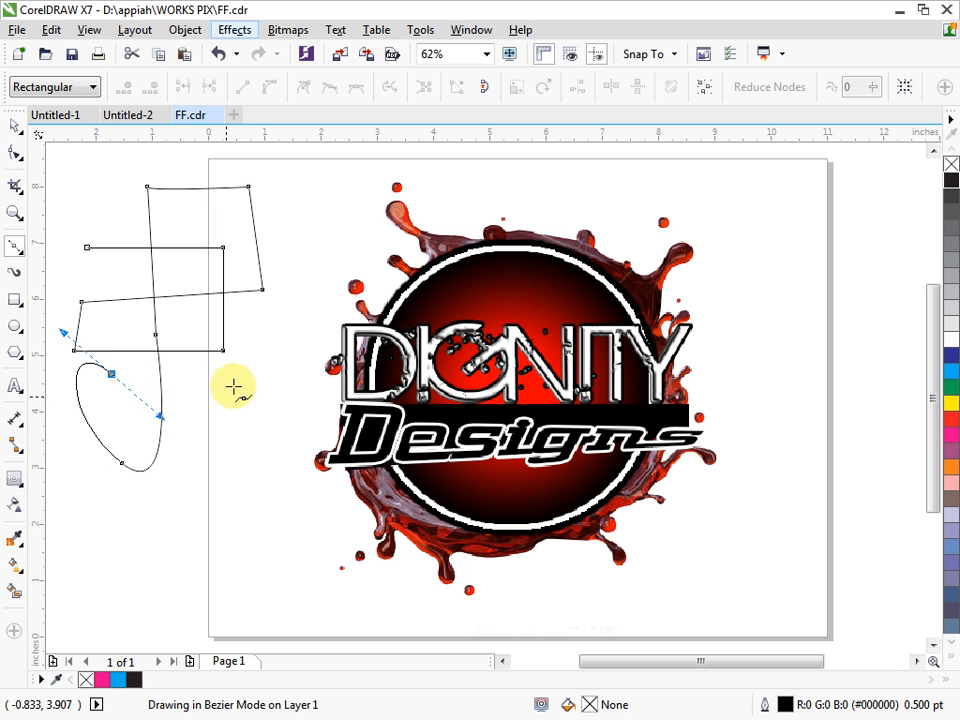
left_click(250, 352)
left_click_drag(250, 352, 238, 330)
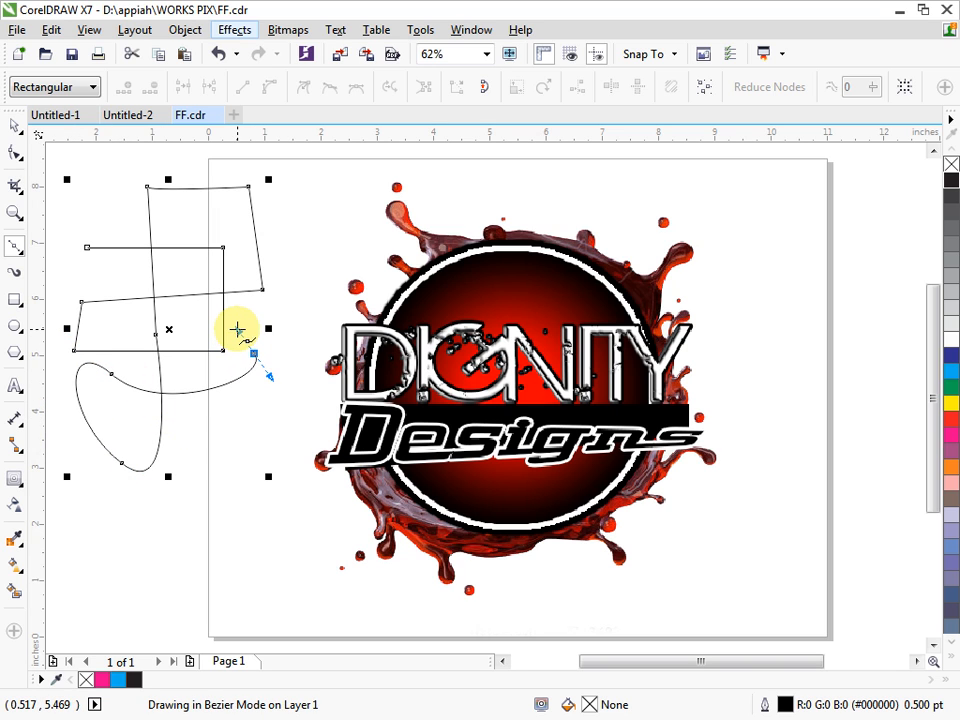
left_click_drag(186, 246, 265, 289)
left_click(302, 203)
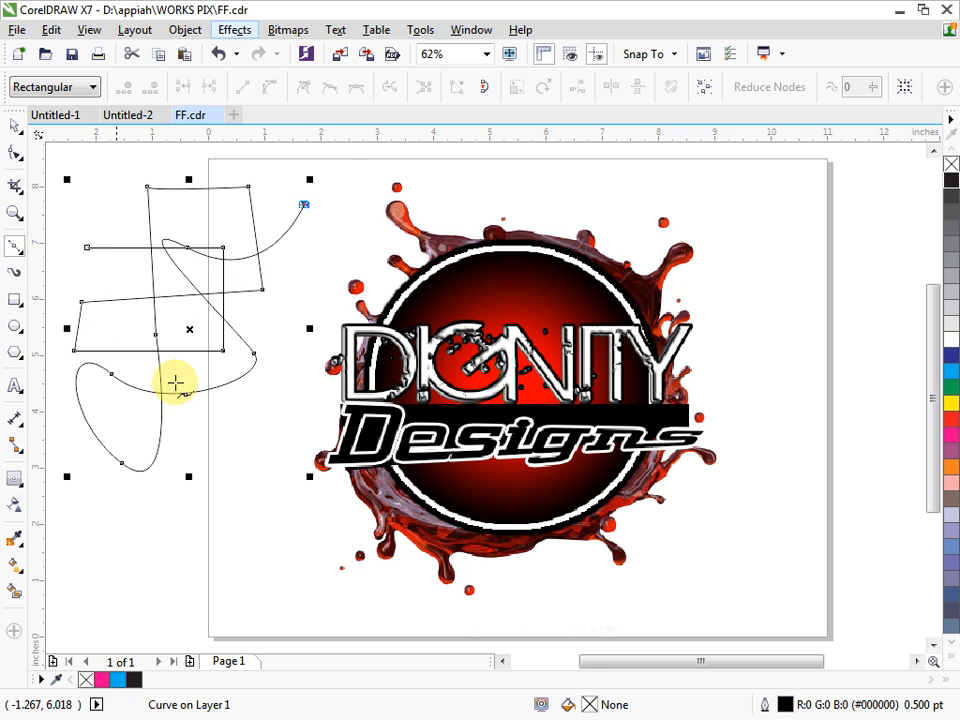
scroll(283, 421, "down", 2)
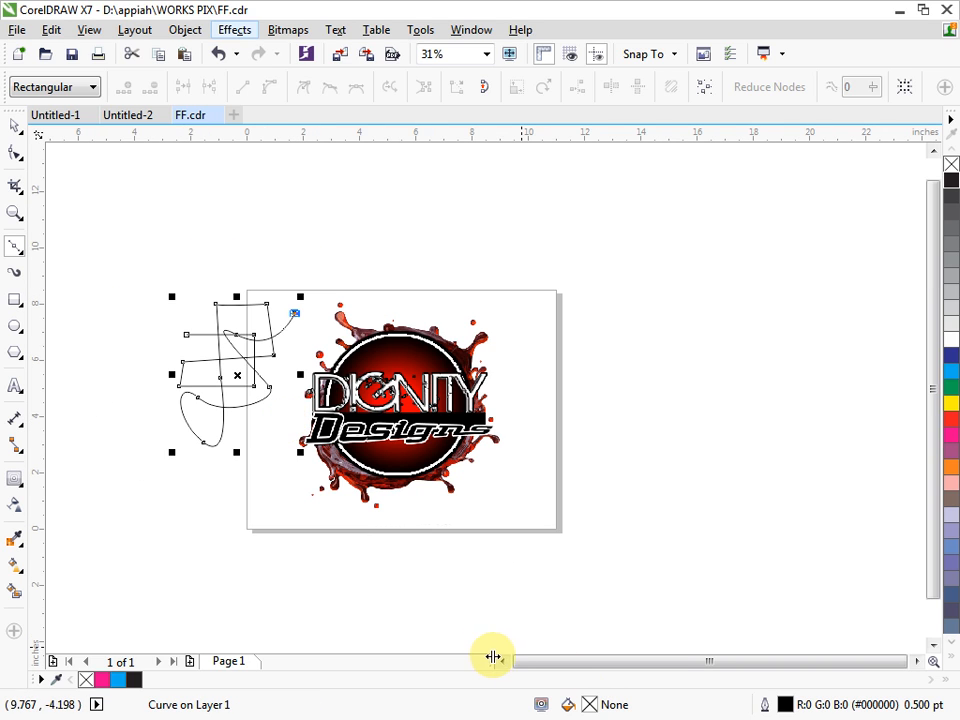
left_click(501, 661)
left_click(501, 661)
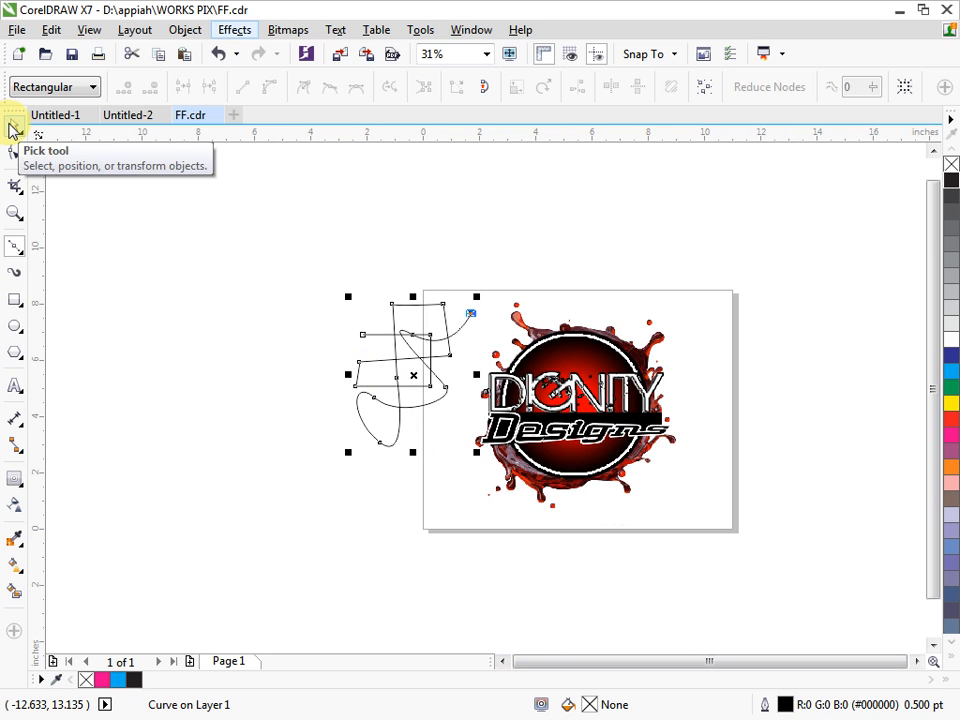
left_click(13, 128)
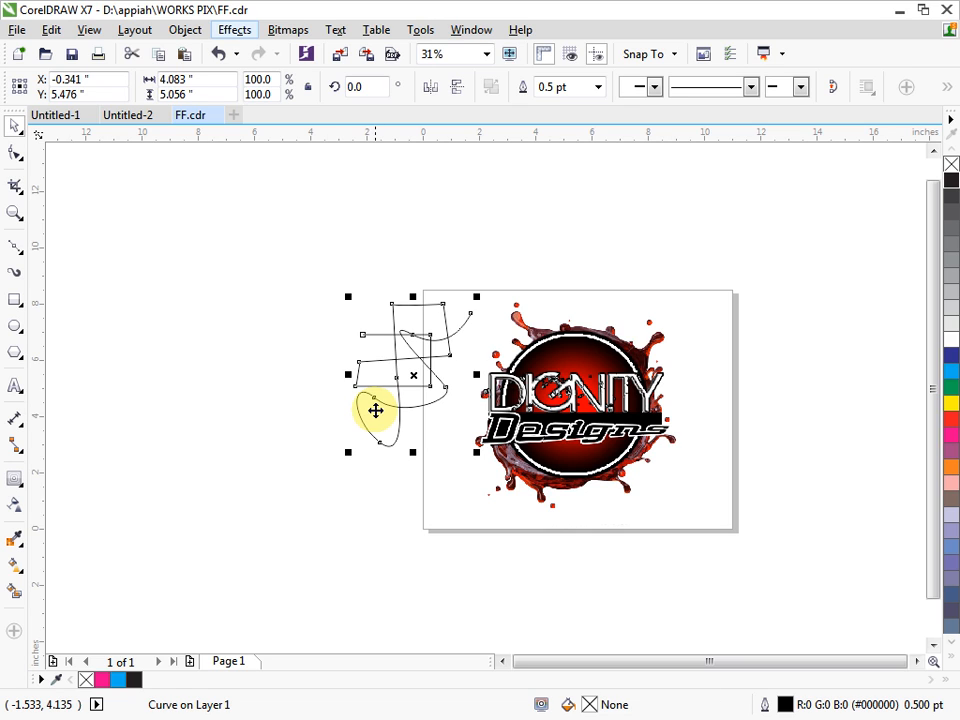
Step: Start a second Bézier outline with straight zigzag segments in the empty area beside the first path
left_click(15, 249)
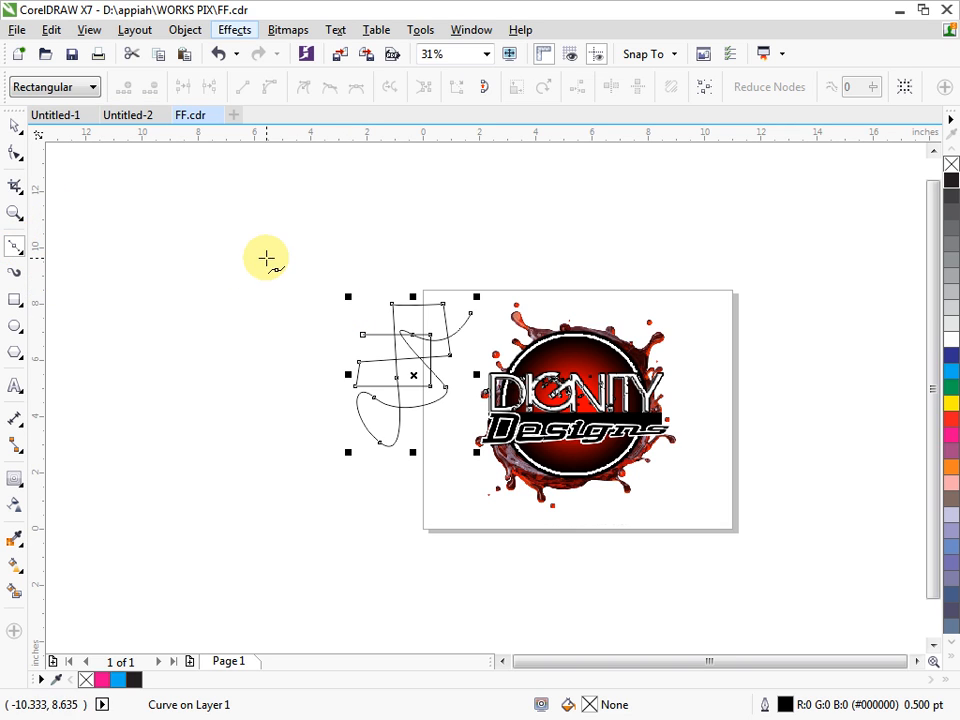
left_click(155, 273)
left_click(138, 338)
left_click(226, 354)
left_click(185, 424)
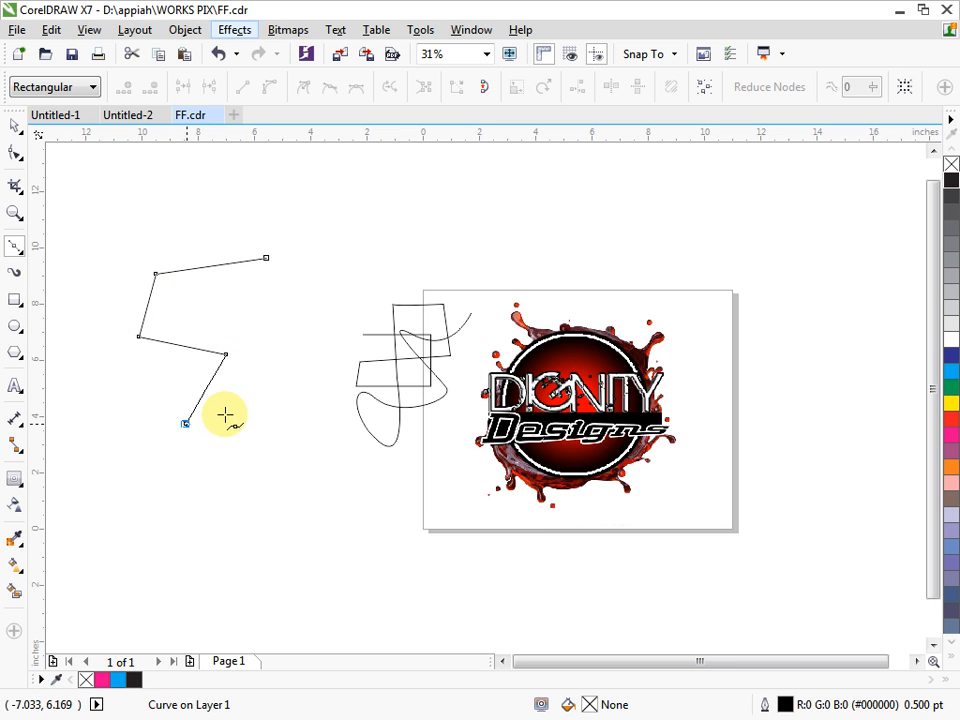
left_click(328, 383)
left_click(286, 339)
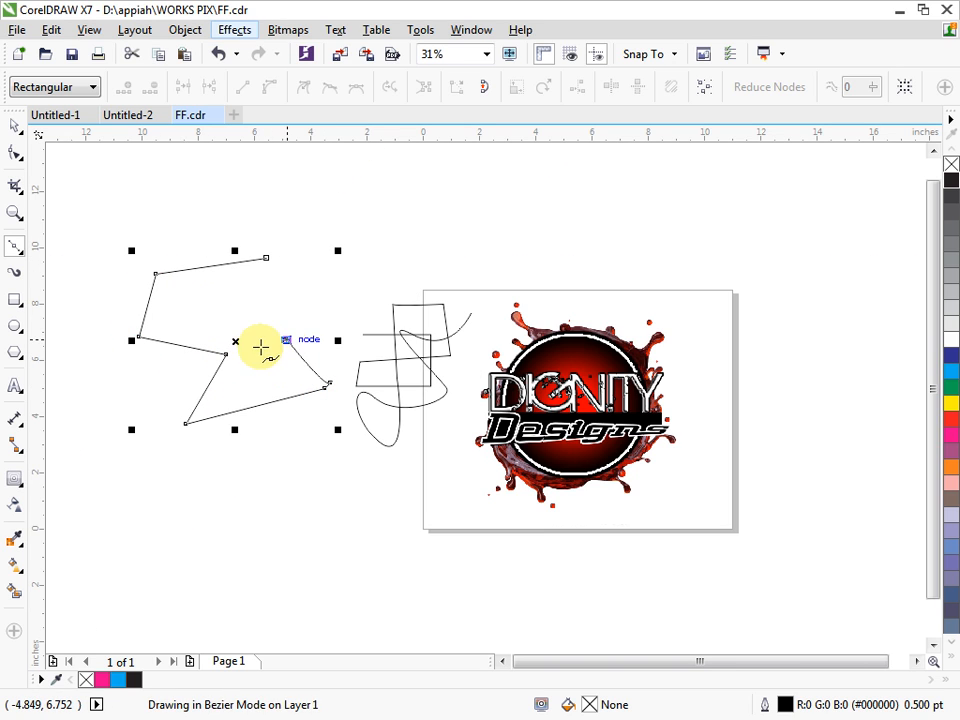
Step: Add the upper zigzag segments, close the outline at its starting node and fill it with blue (C:100 M:100 Y:0 K:0)
left_click(205, 309)
left_click(302, 276)
left_click(226, 195)
left_click(281, 323)
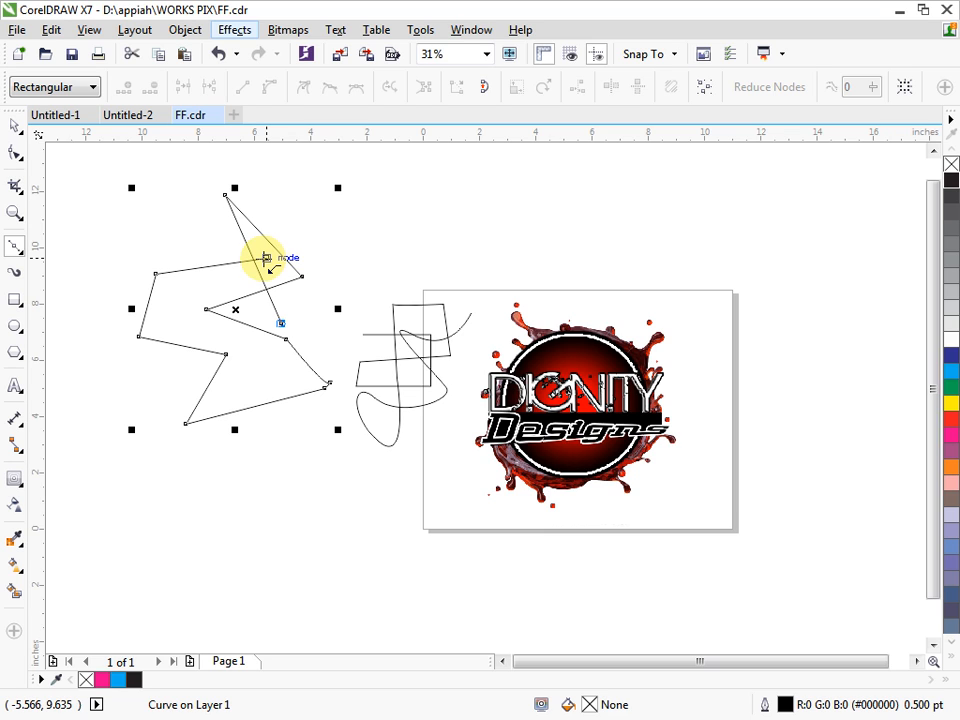
left_click(266, 258)
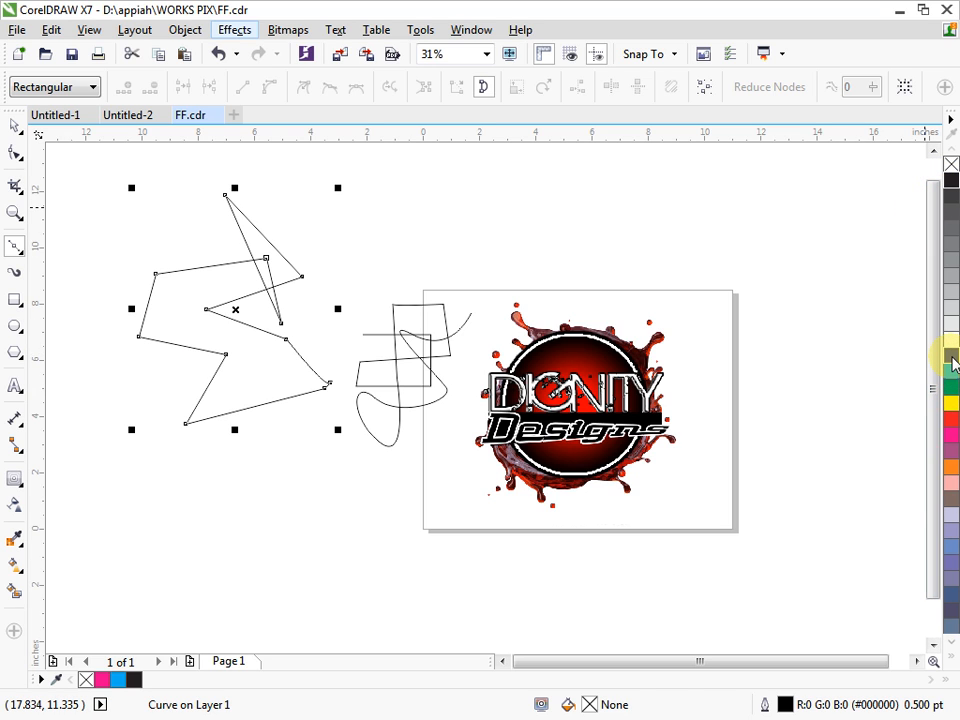
left_click(951, 365)
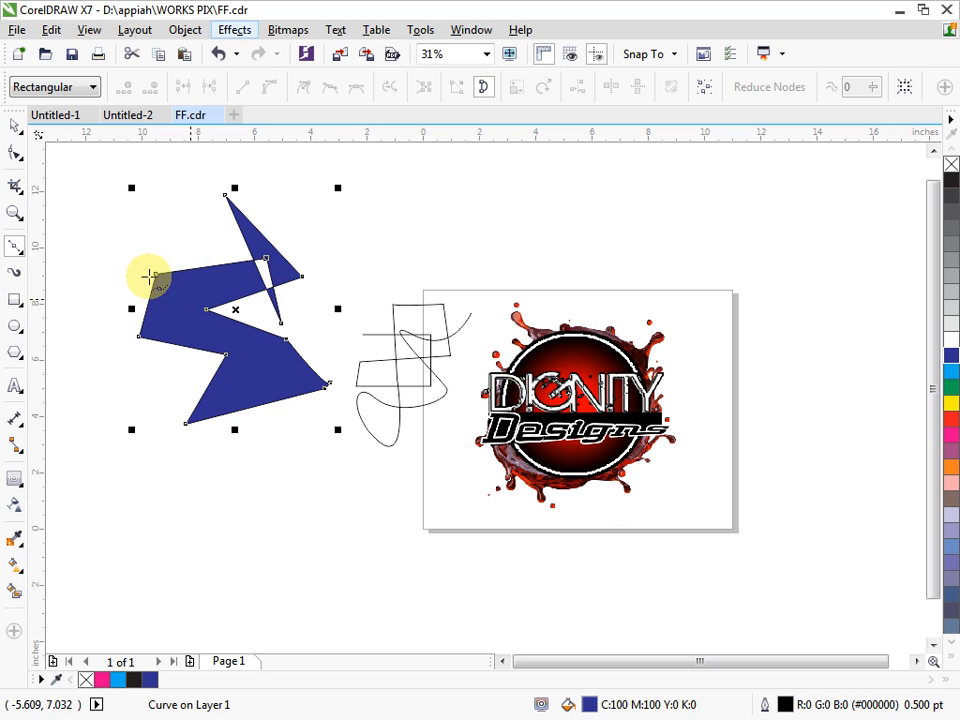
Step: Convert all line segments of the blue shape to curves using the Shape tool
left_click(14, 155)
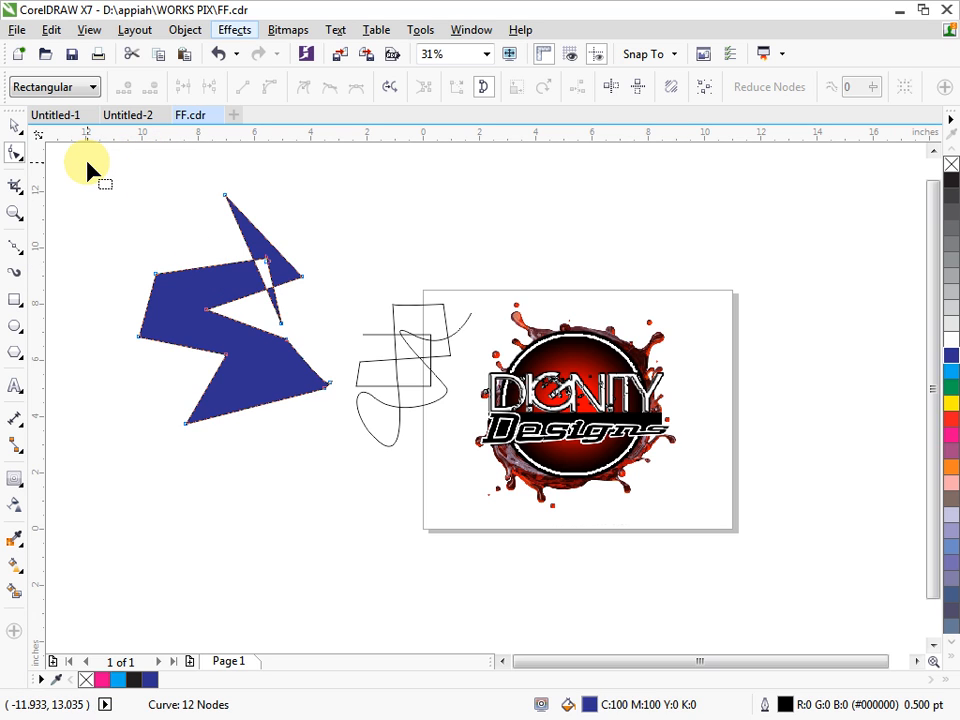
left_click_drag(86, 161, 358, 451)
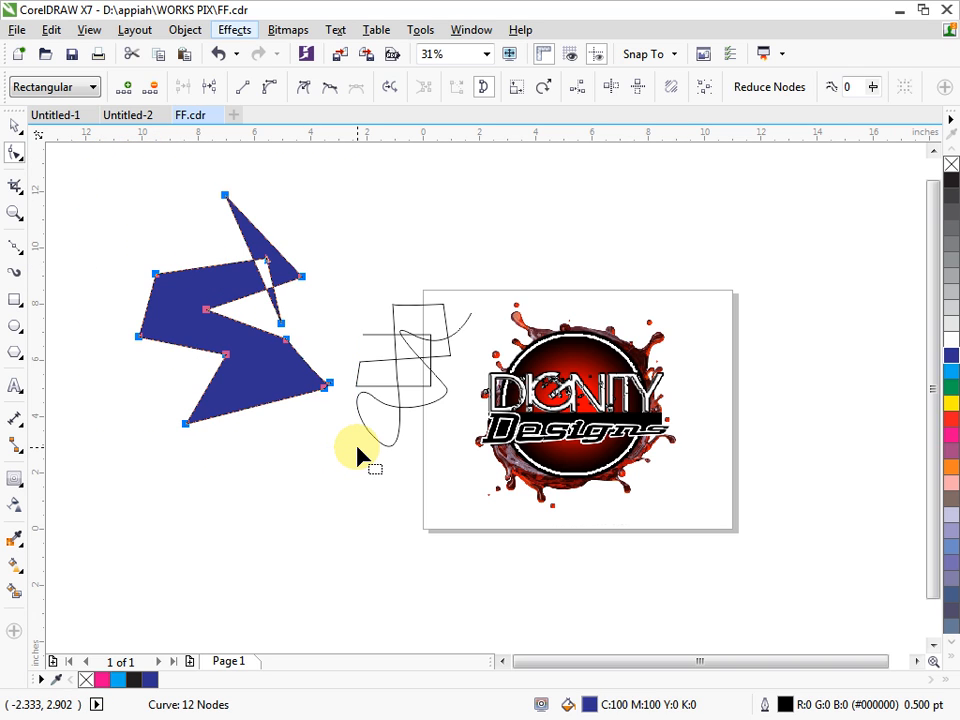
left_click(269, 88)
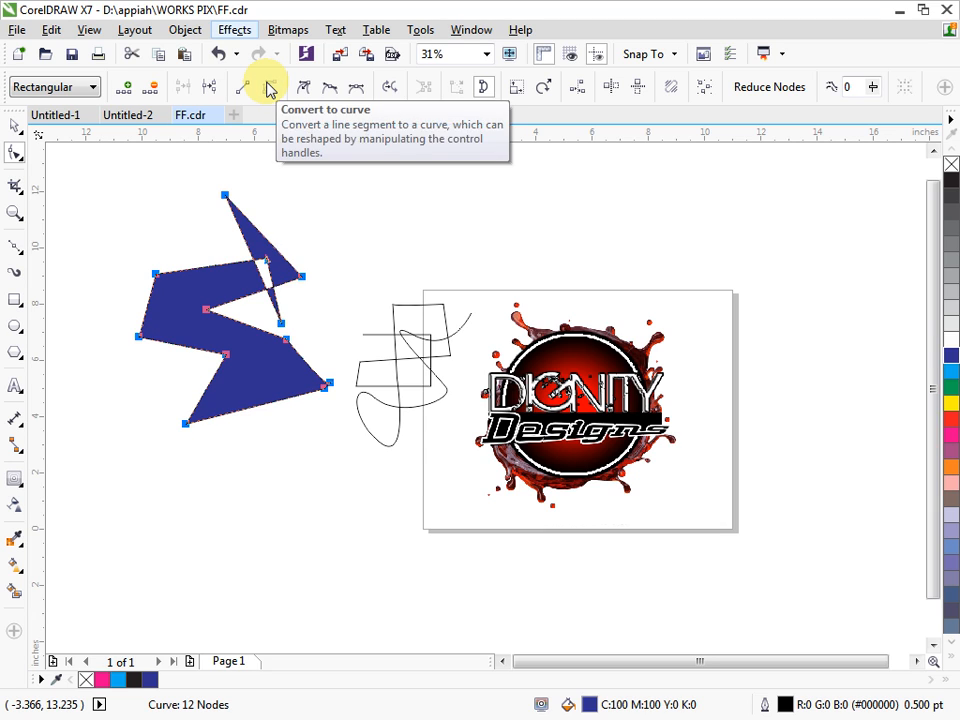
left_click(318, 260)
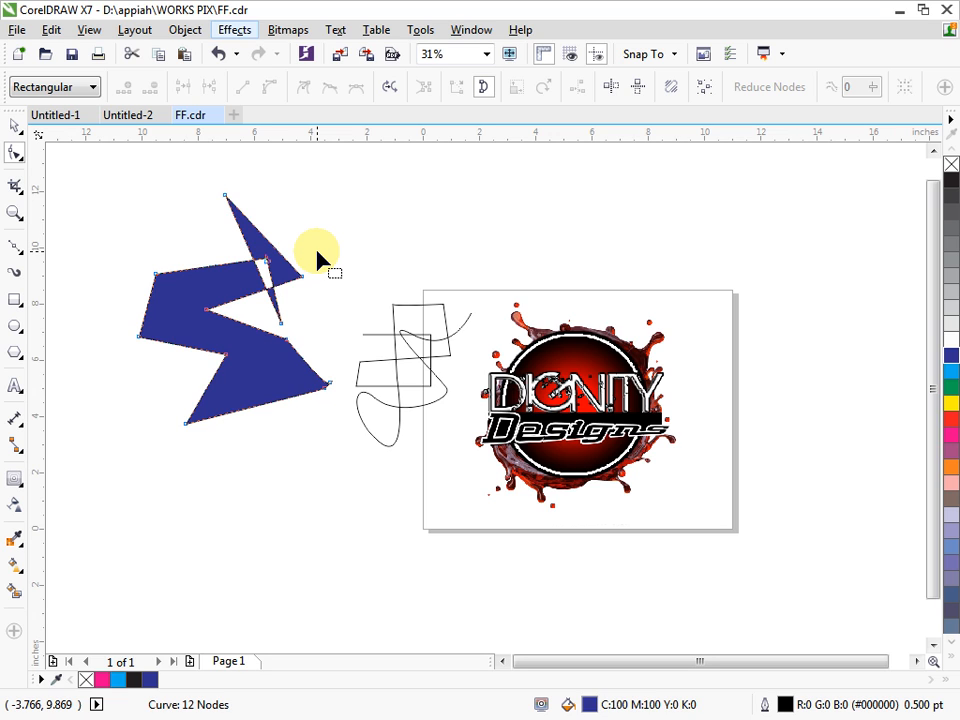
Step: Bend the blue shape's upper-right edge outward into a curve and delete the end node of the narrow inner spike
left_click(225, 196)
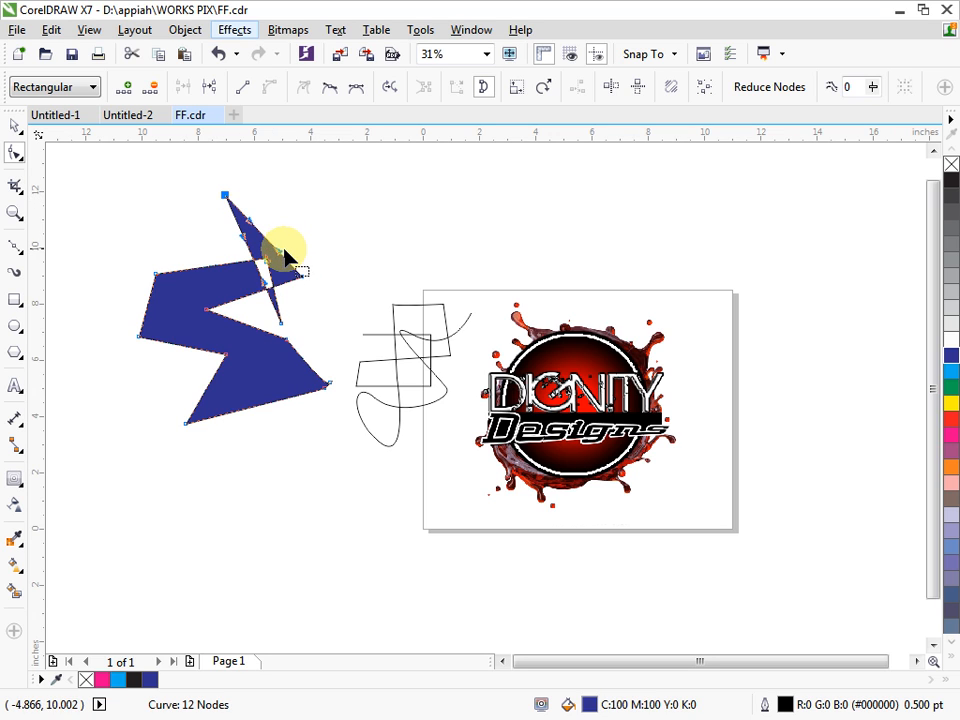
left_click_drag(268, 240, 353, 178)
left_click_drag(282, 326, 283, 245)
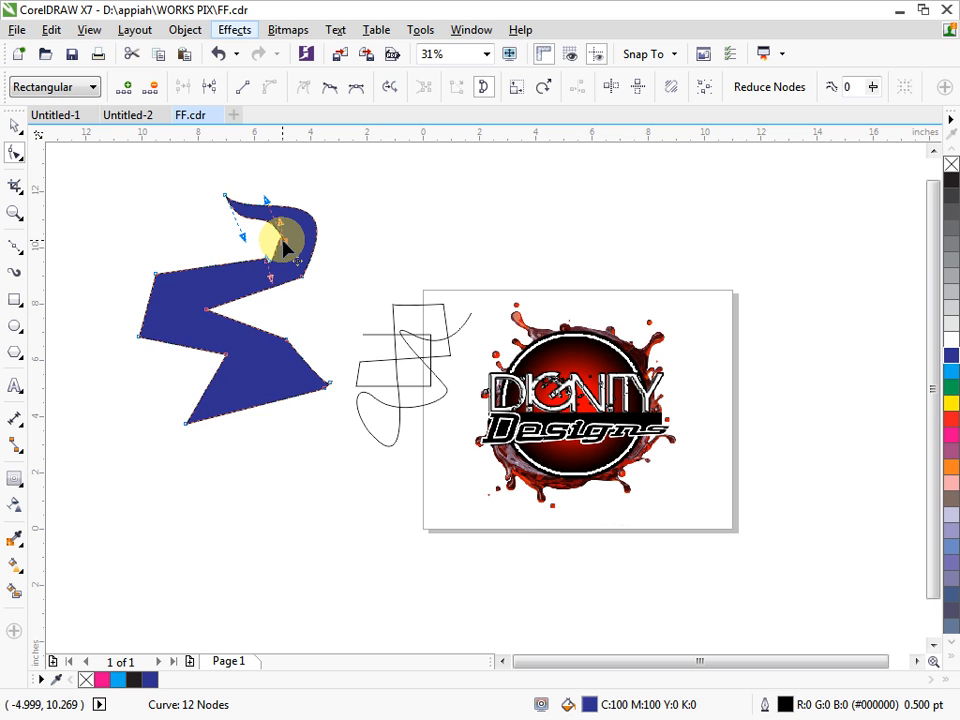
key("Delete")
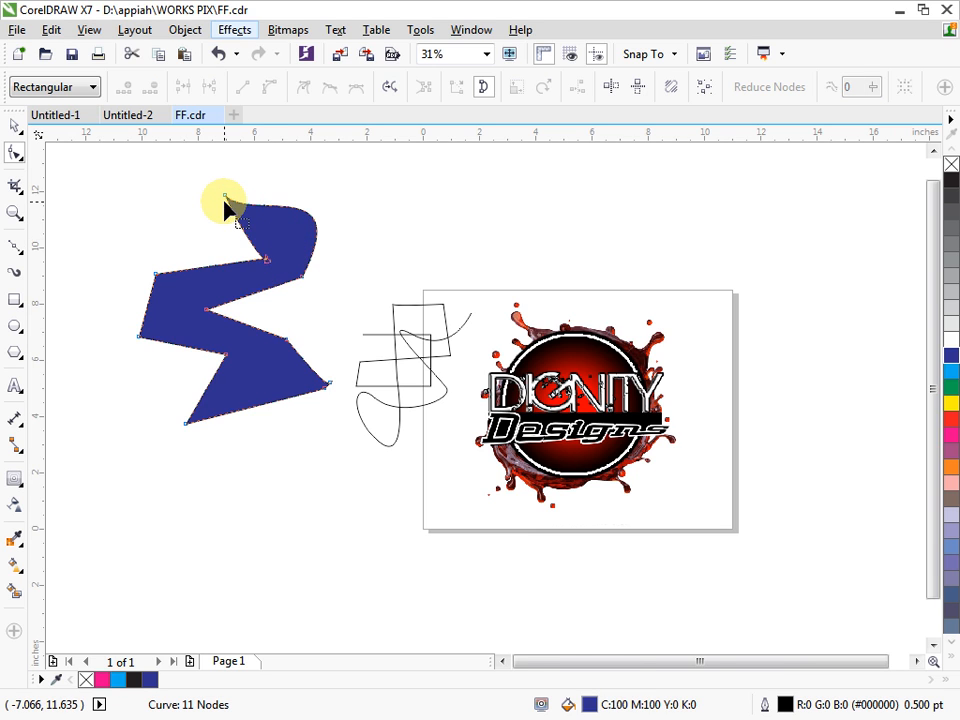
scroll(226, 205, "up", 3)
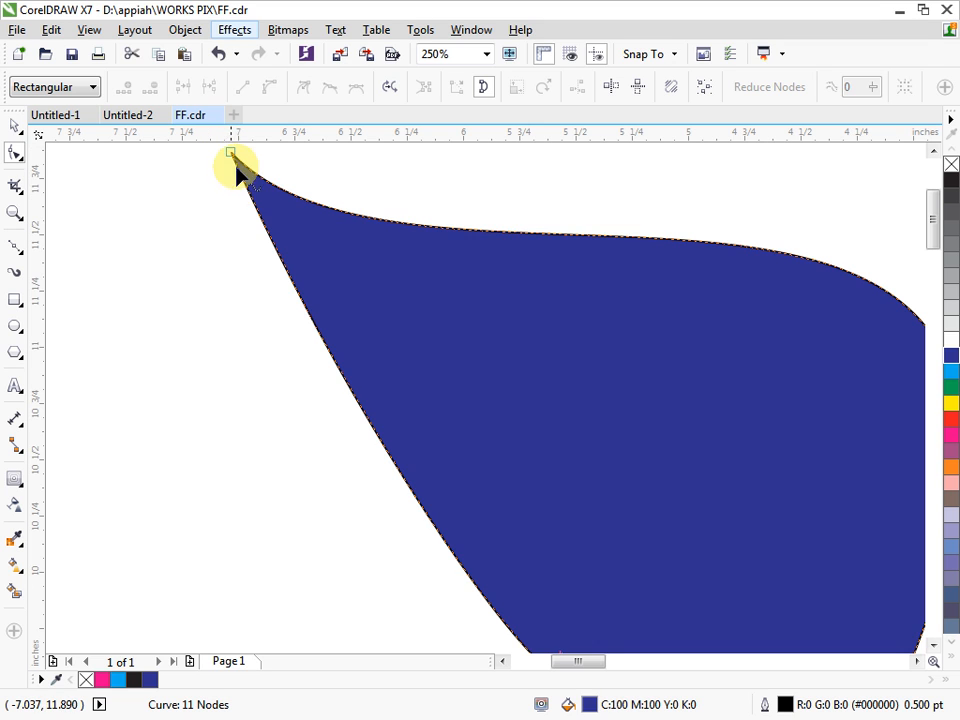
scroll(253, 208, "down", 3)
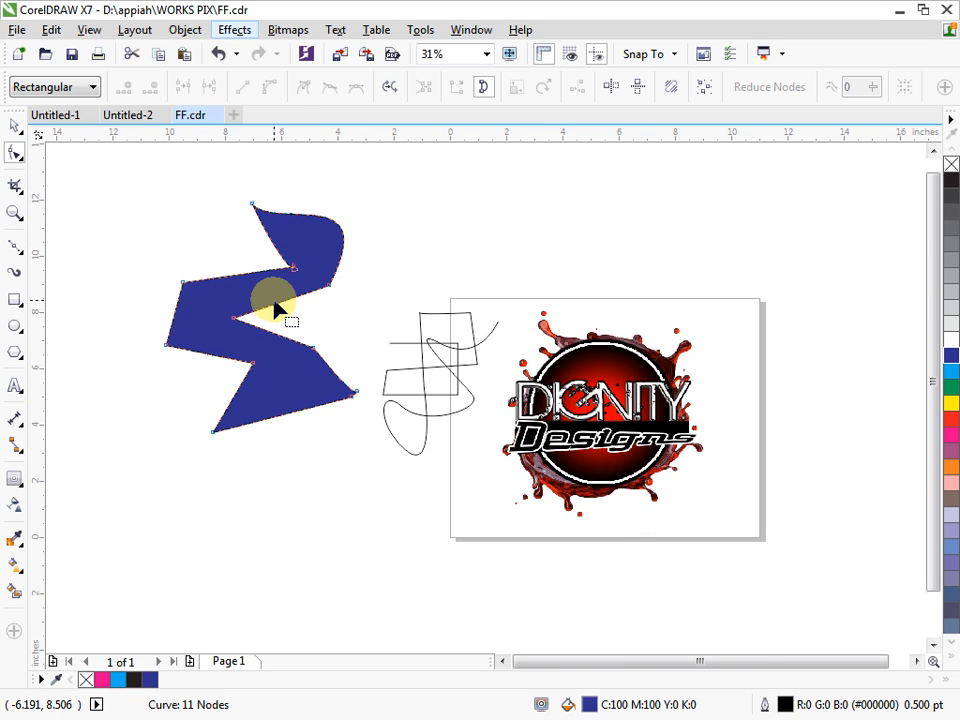
Step: Add a node on the blue shape's upper-left edge, pull it out into a long point, and stretch the upper-right curve outward
key("ctrl+a")
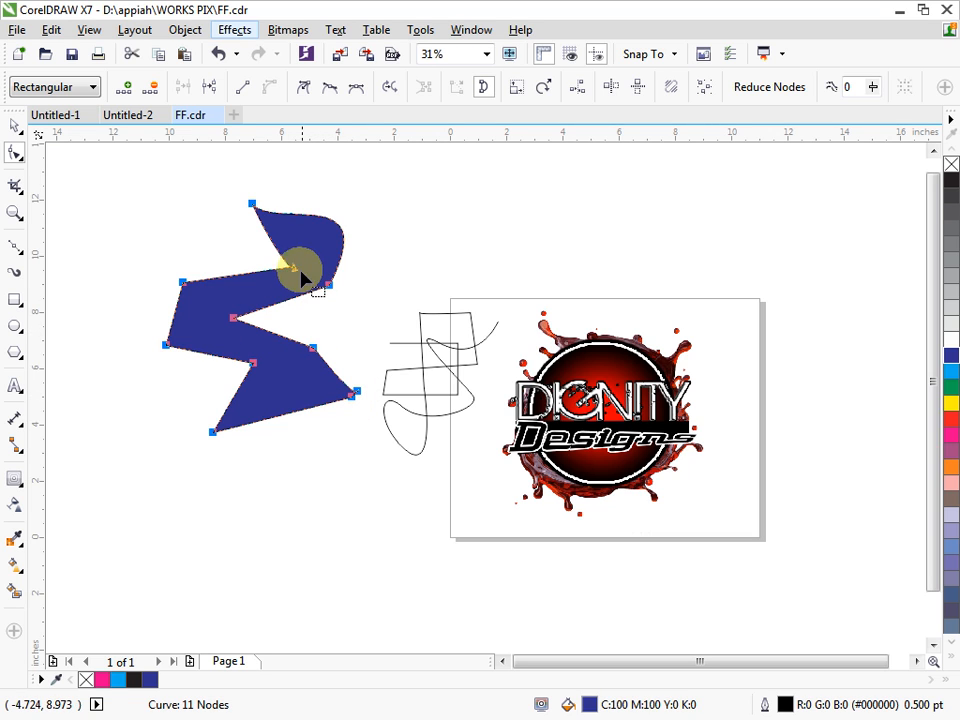
left_click(345, 321)
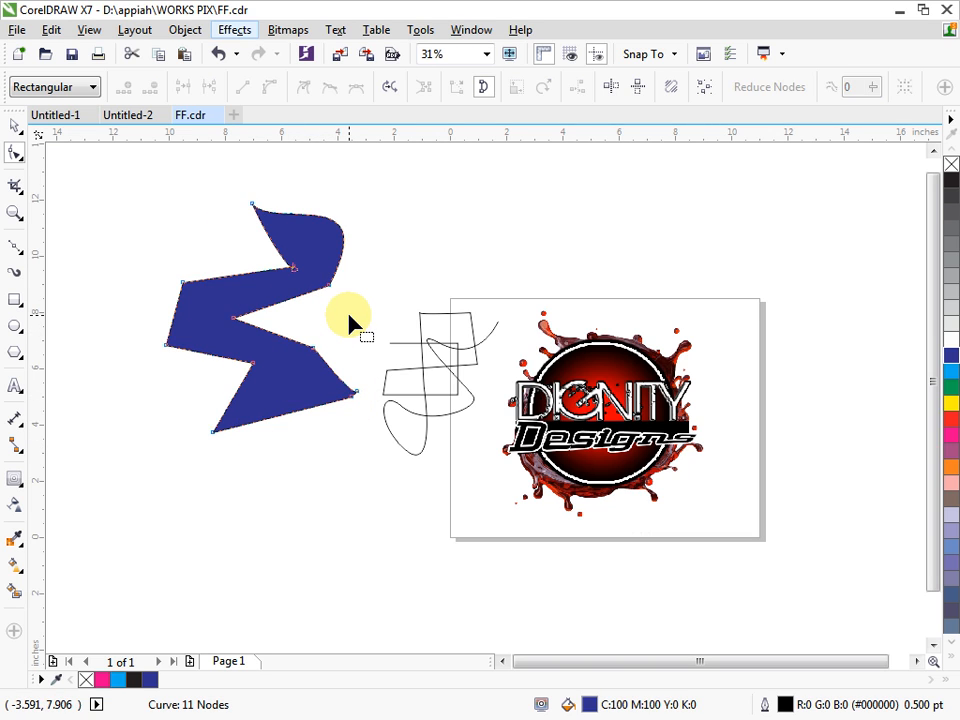
double_click(273, 244)
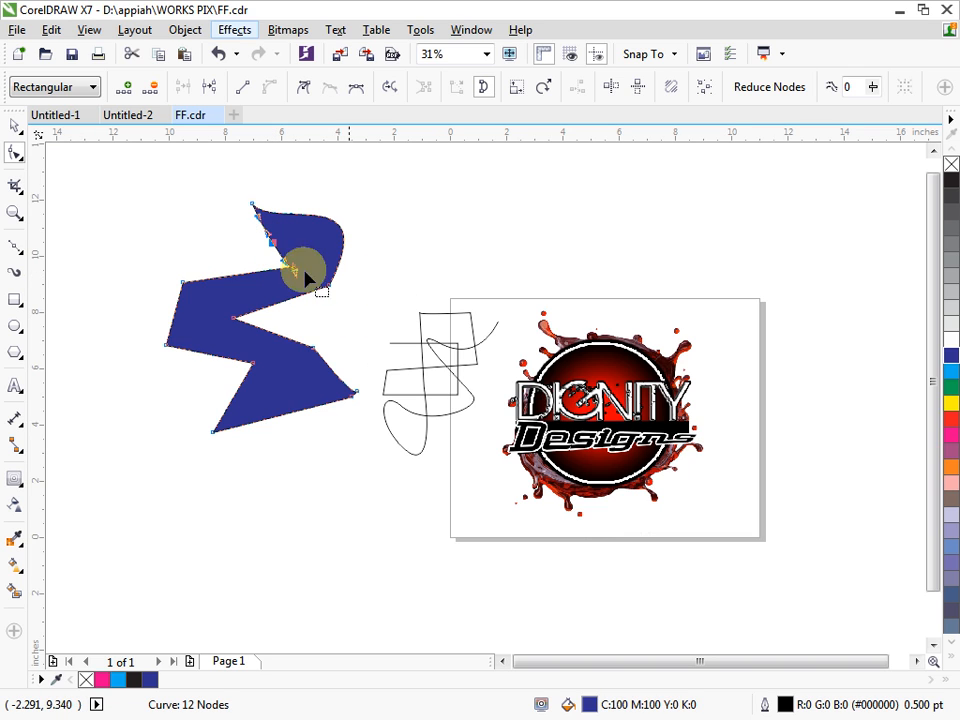
left_click_drag(271, 245, 118, 204)
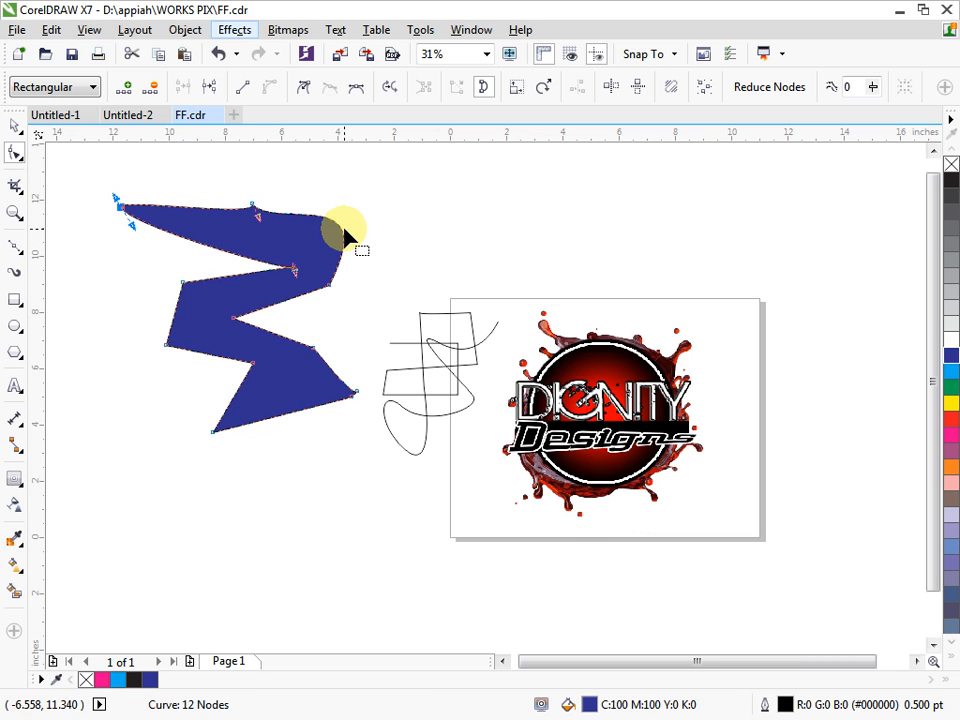
left_click_drag(343, 225, 485, 191)
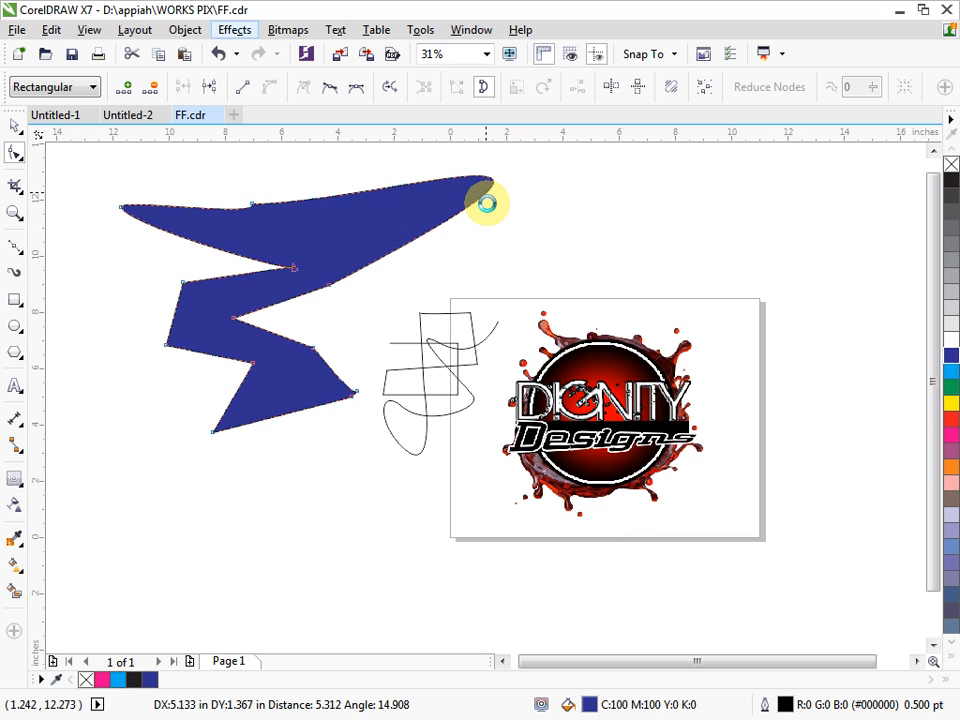
Step: Undo the long point and the upper-right stretch, and delete the added middle node on the blue shape's upper-left edge
left_click(460, 212)
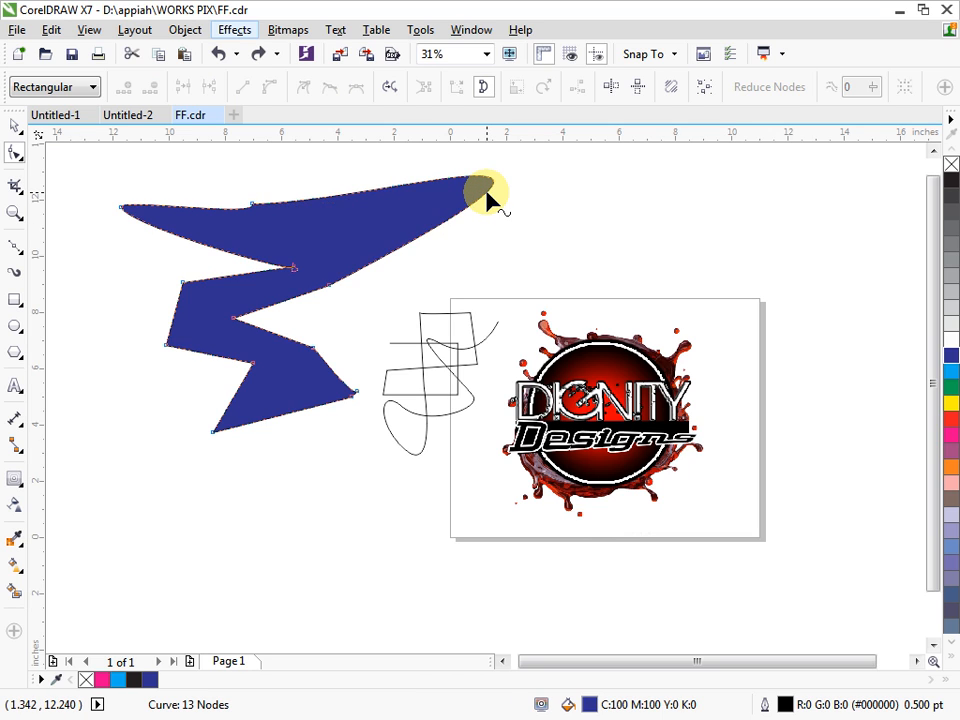
key("ctrl+z")
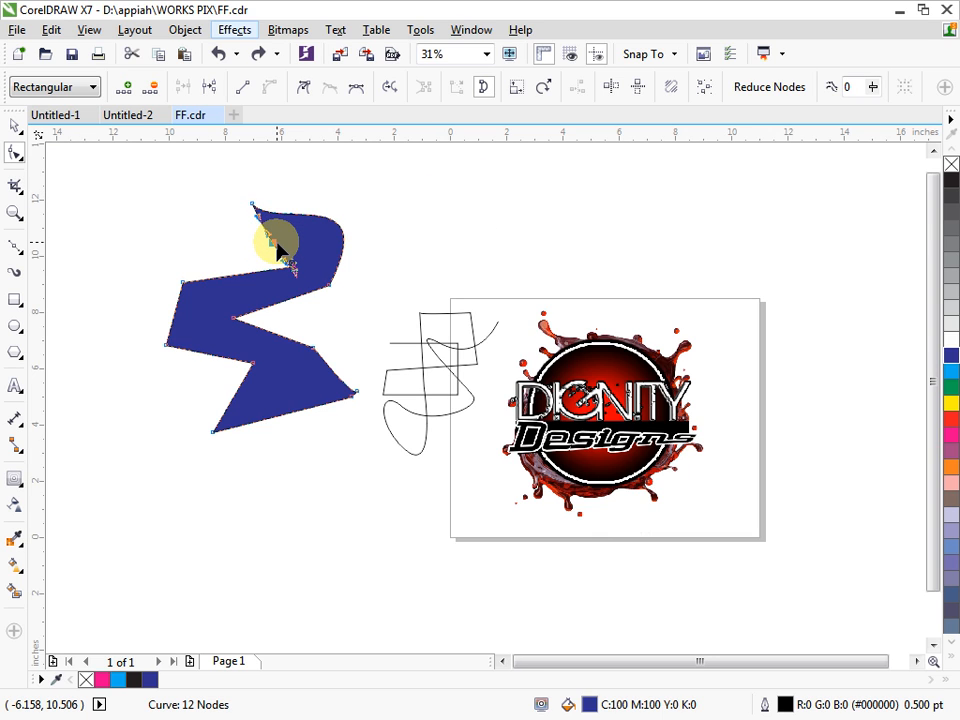
key("Delete")
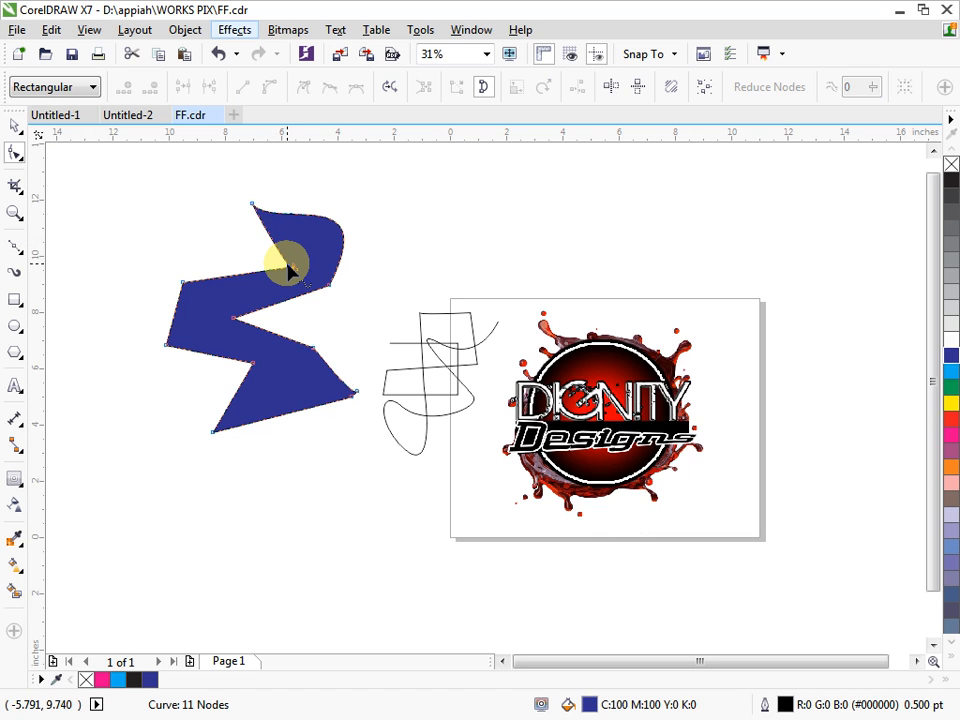
Step: Bend the blue shape's upper-left edge inward into a curve and reshape the upper-right edge by pulling its lower node's handle outward
left_click(297, 270)
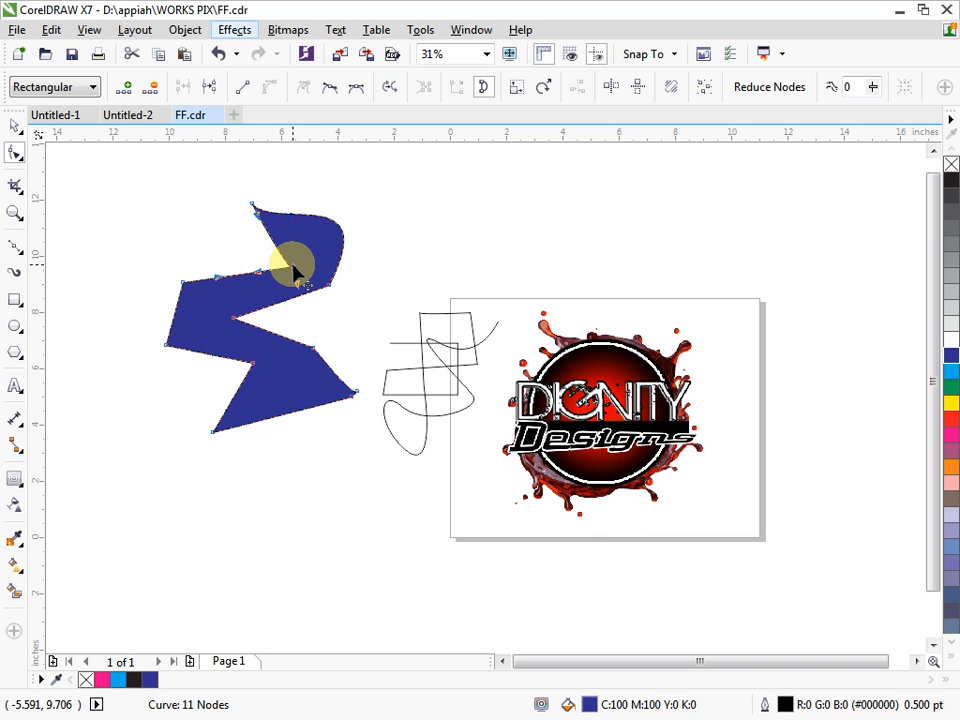
left_click_drag(297, 270, 330, 270)
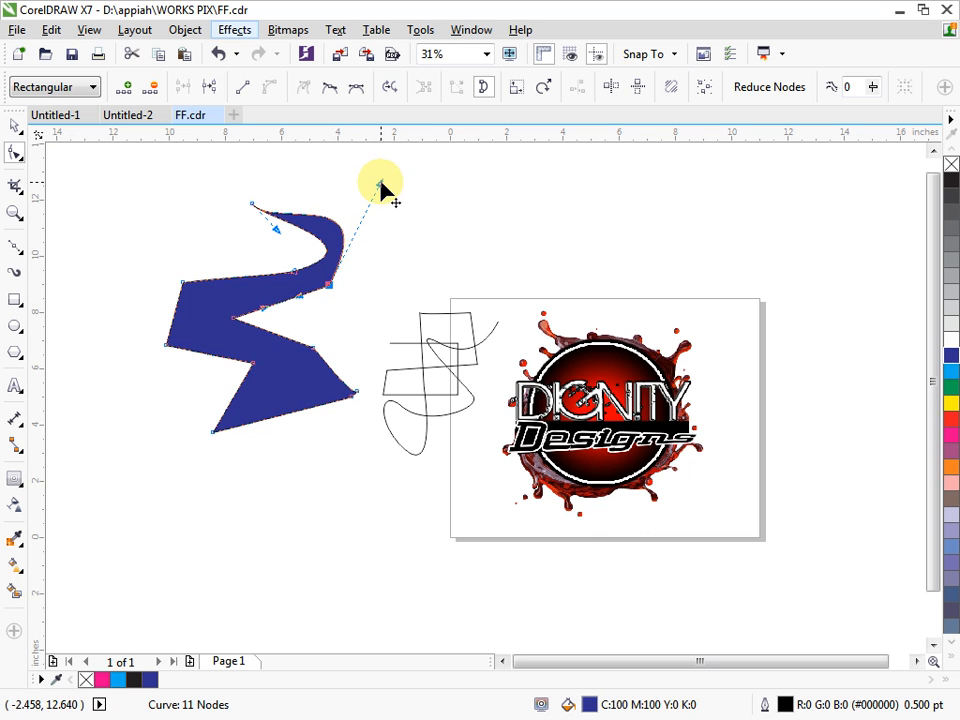
left_click_drag(382, 185, 437, 222)
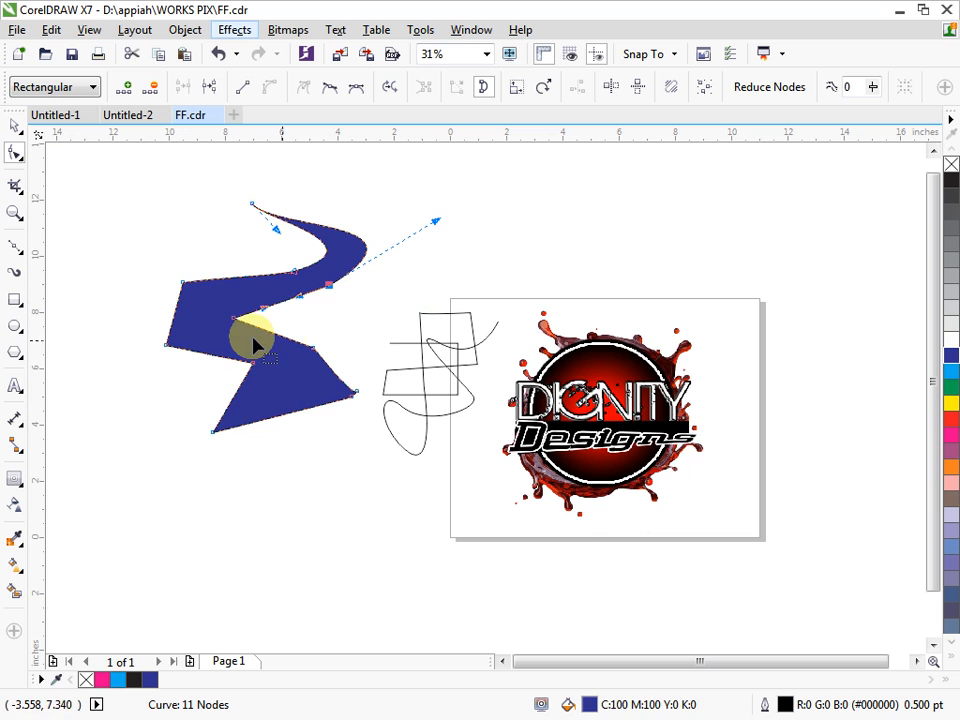
Step: Delete the right-hand notch node and the corner node below it, and adjust the curve handle to smooth the right edge
left_click_drag(239, 318, 361, 327)
key("Delete")
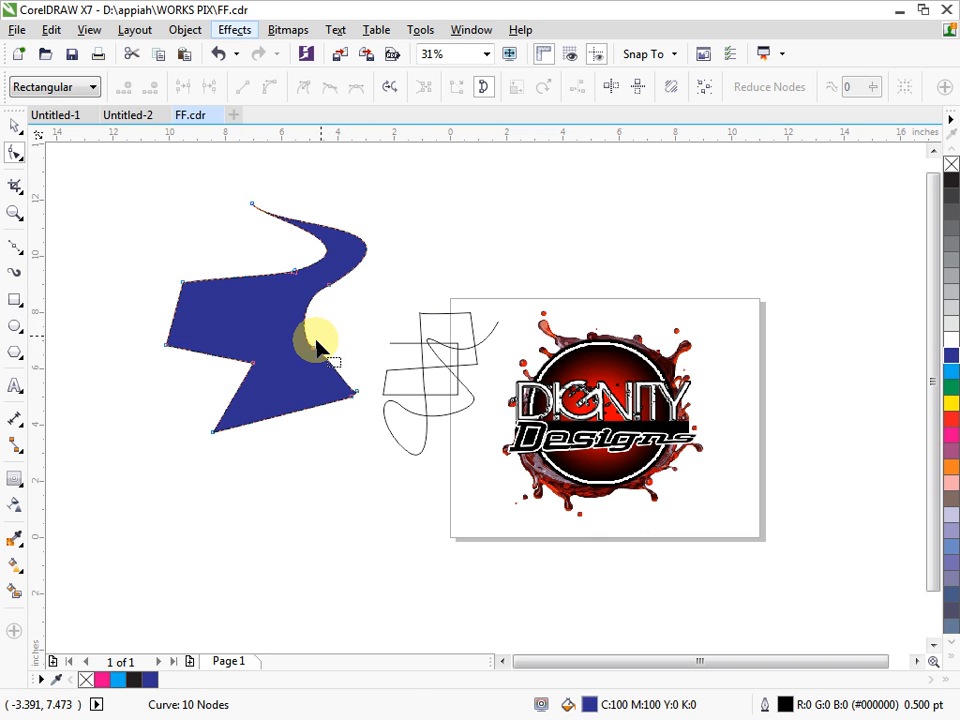
key("Delete")
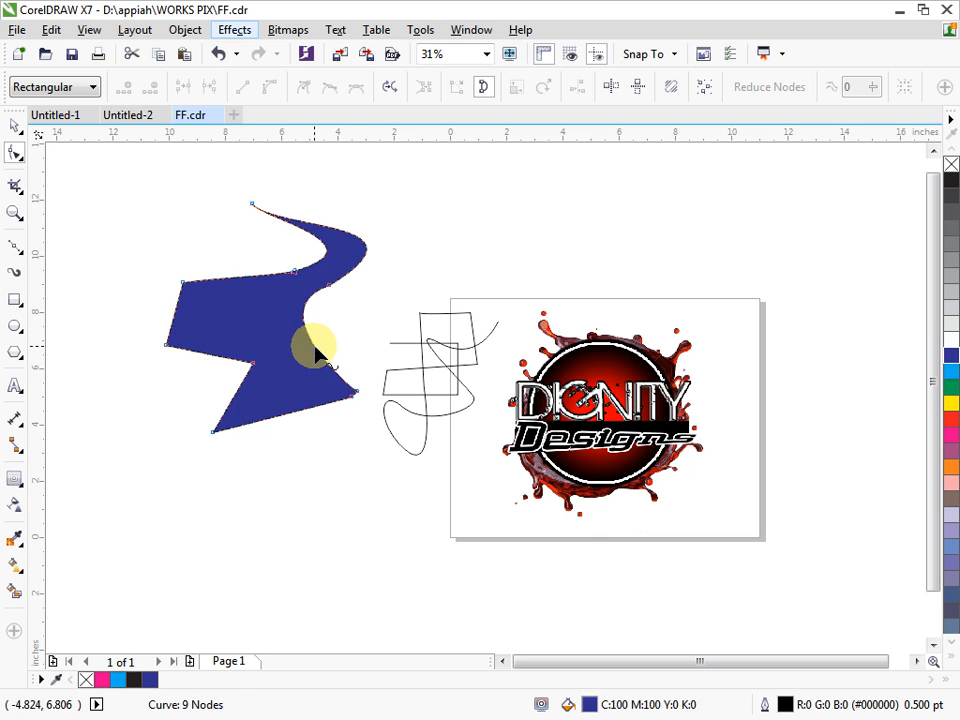
left_click(326, 296)
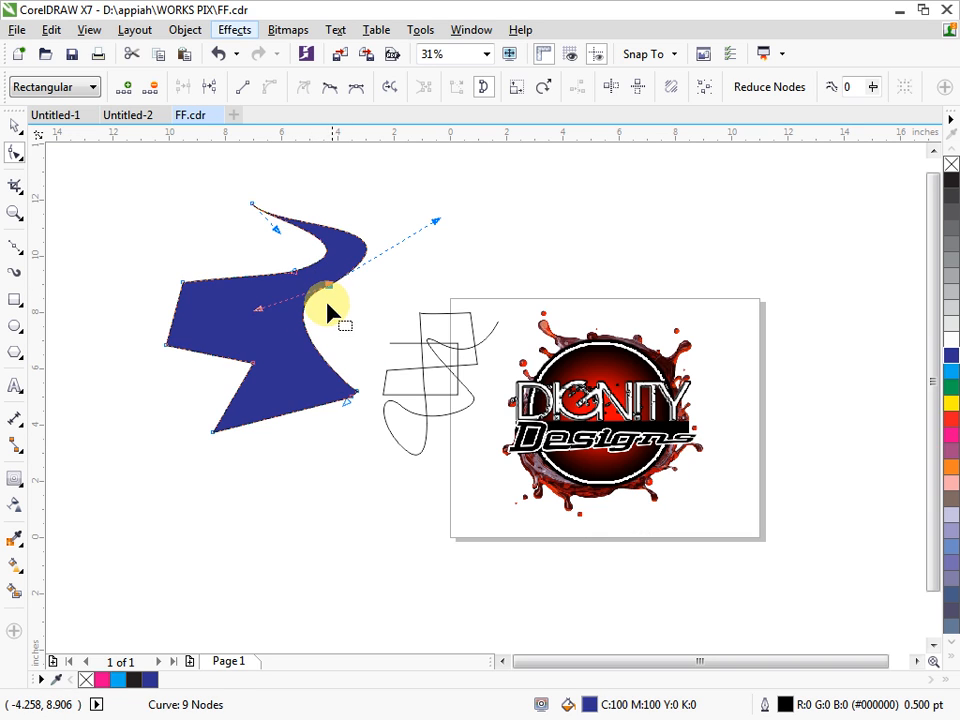
left_click_drag(255, 340, 256, 326)
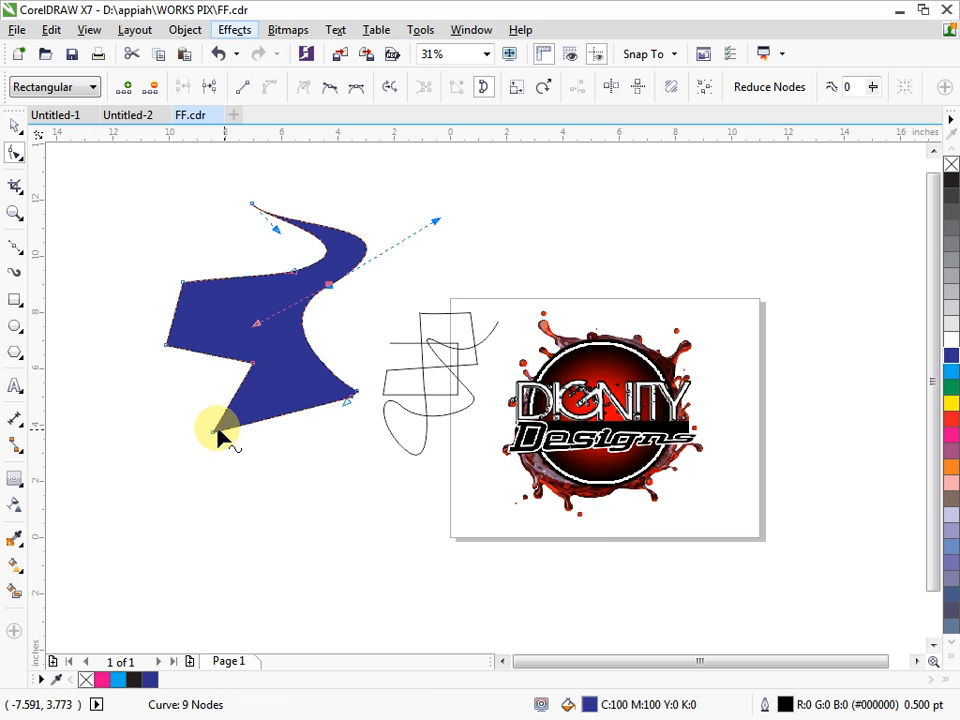
Step: Raise the blue shape's bottom-left corner node, delete the three nodes along the left side, and adjust the handles into a flowing S-curve
left_click_drag(213, 433, 202, 393)
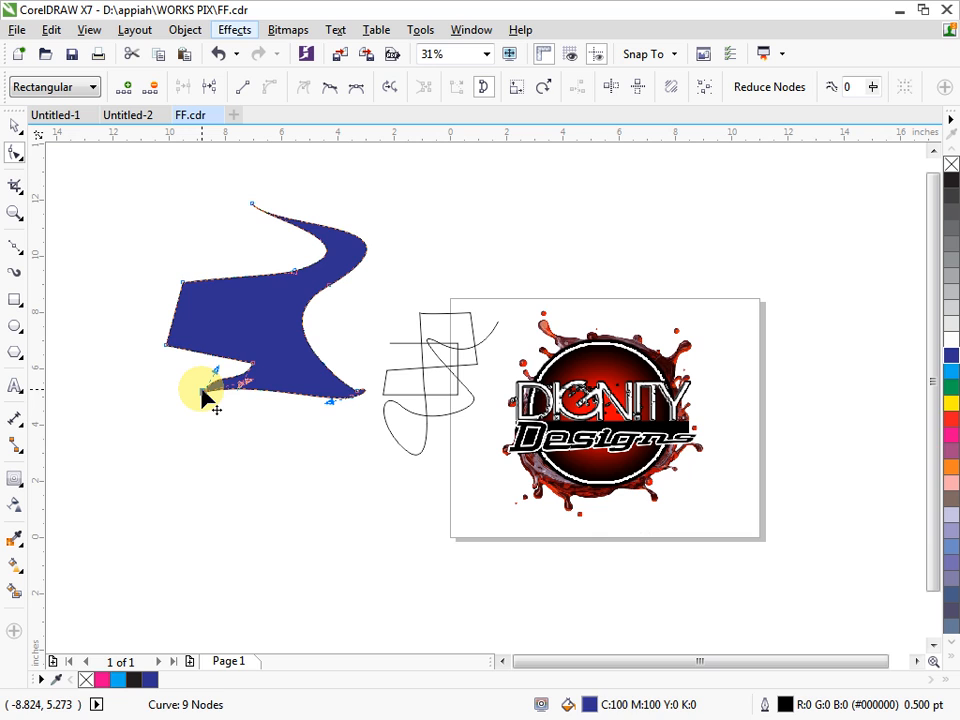
double_click(251, 365)
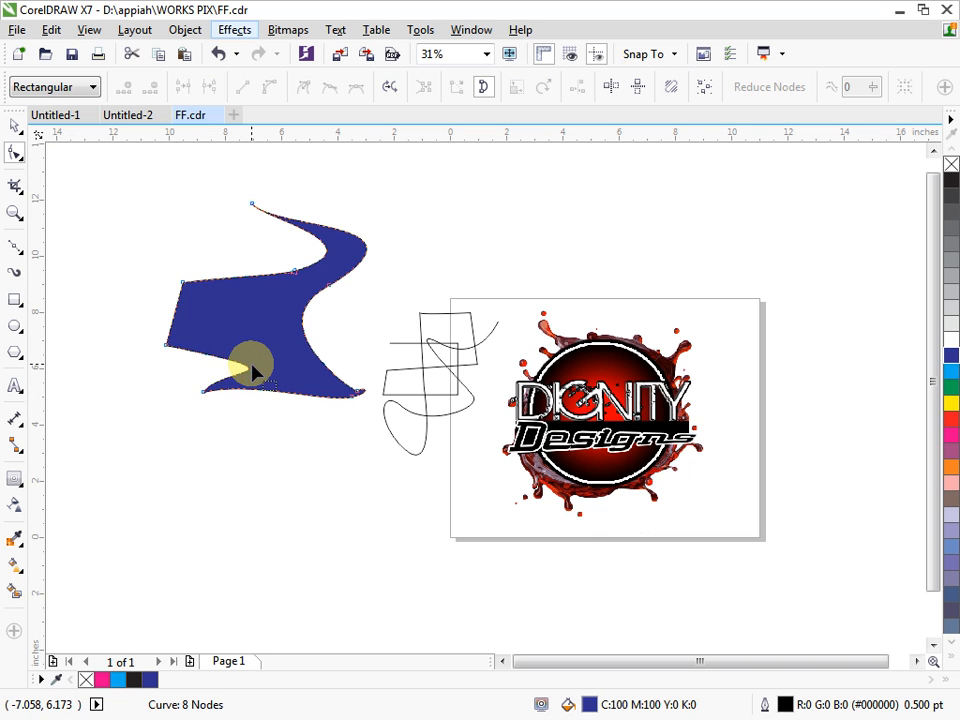
double_click(167, 344)
left_click(183, 284)
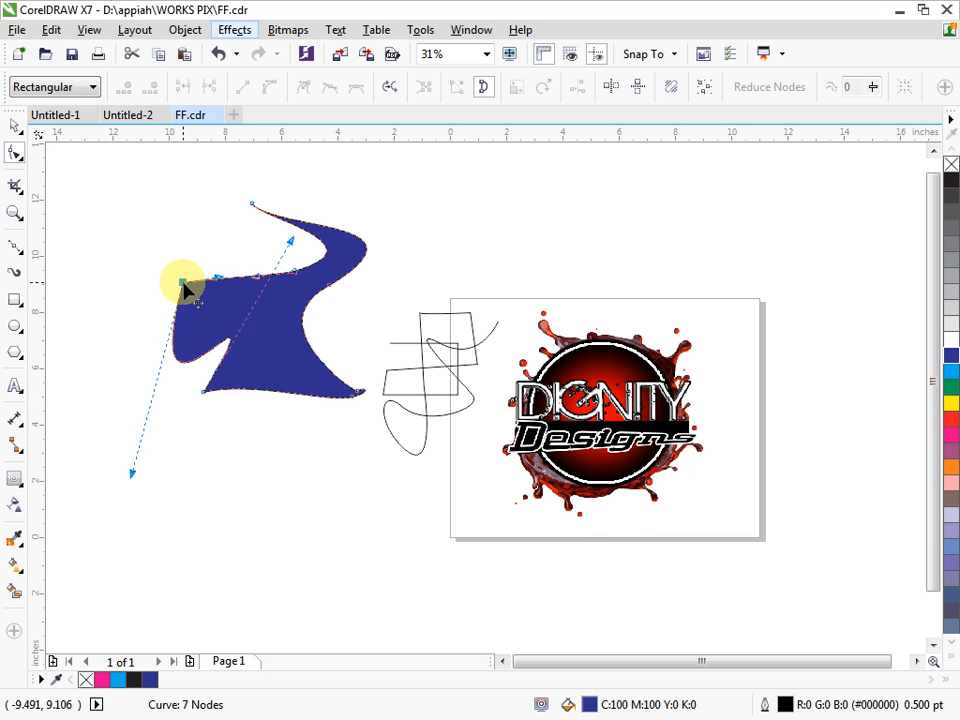
double_click(183, 284)
left_click_drag(225, 317, 289, 296)
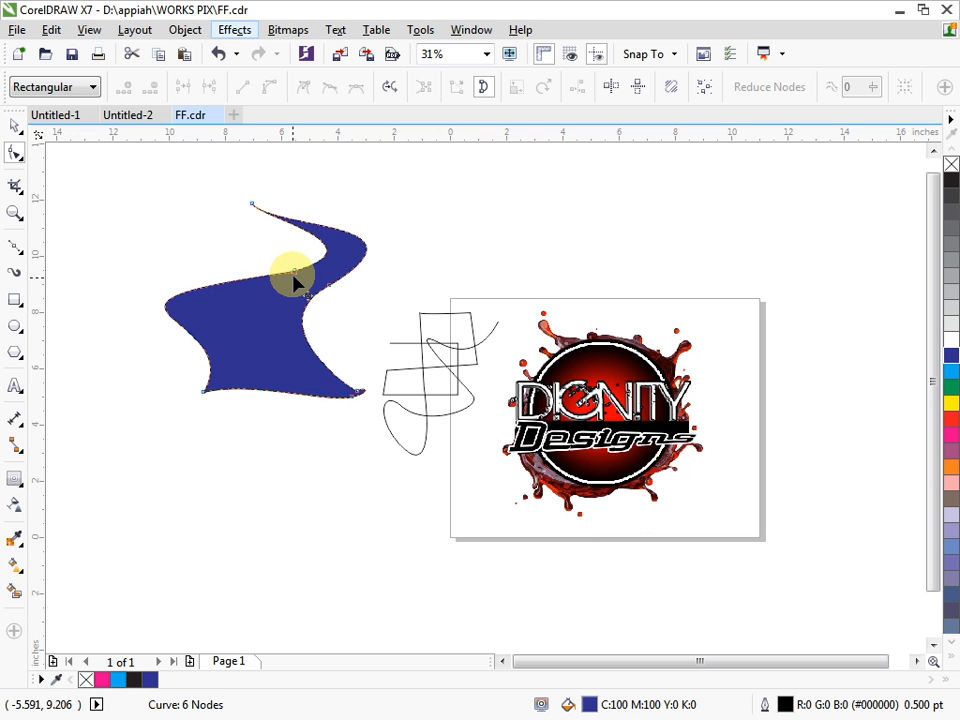
left_click(295, 272)
left_click_drag(250, 313, 378, 316)
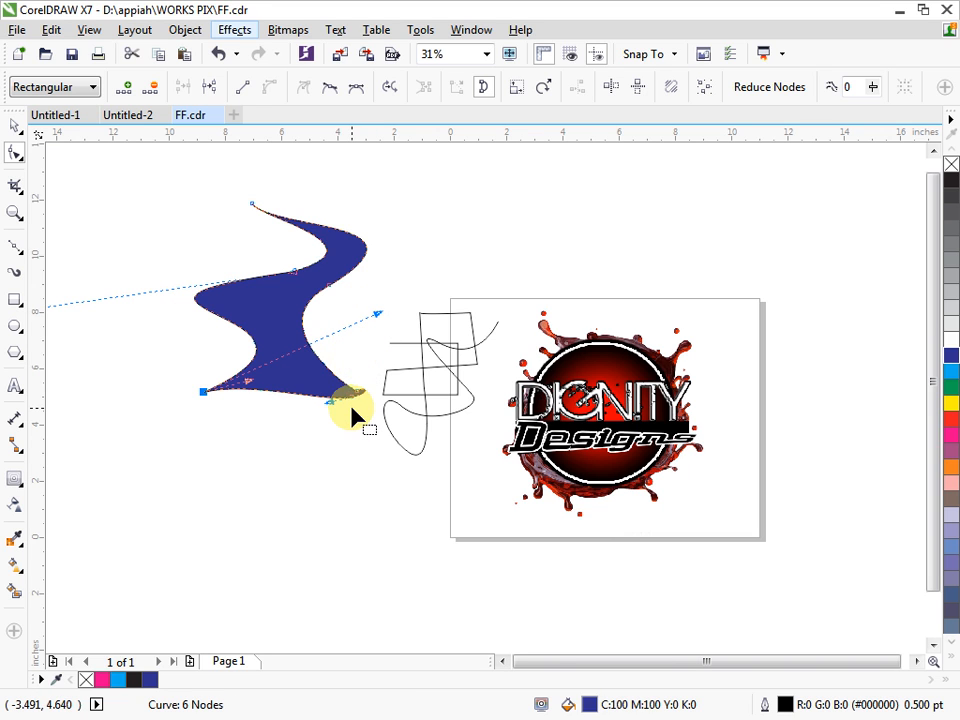
Step: Delete the extra node beside the blue shape's bottom-right corner
scroll(352, 414, "up", 2)
scroll(350, 400, "down", 1)
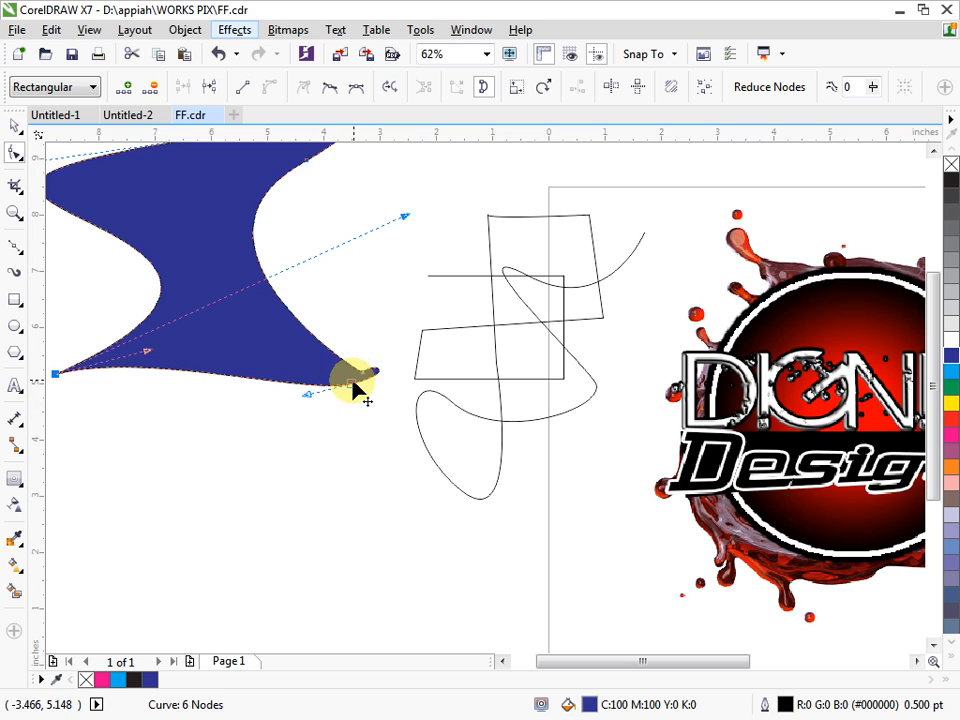
double_click(352, 378)
scroll(315, 377, "down", 1)
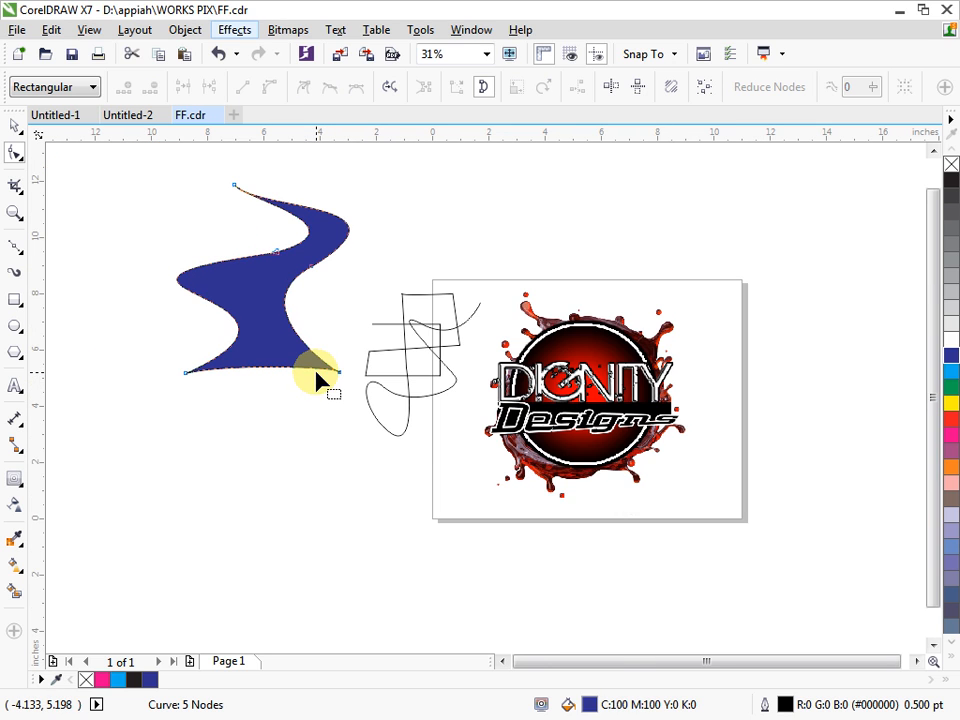
scroll(257, 366, "up", 1)
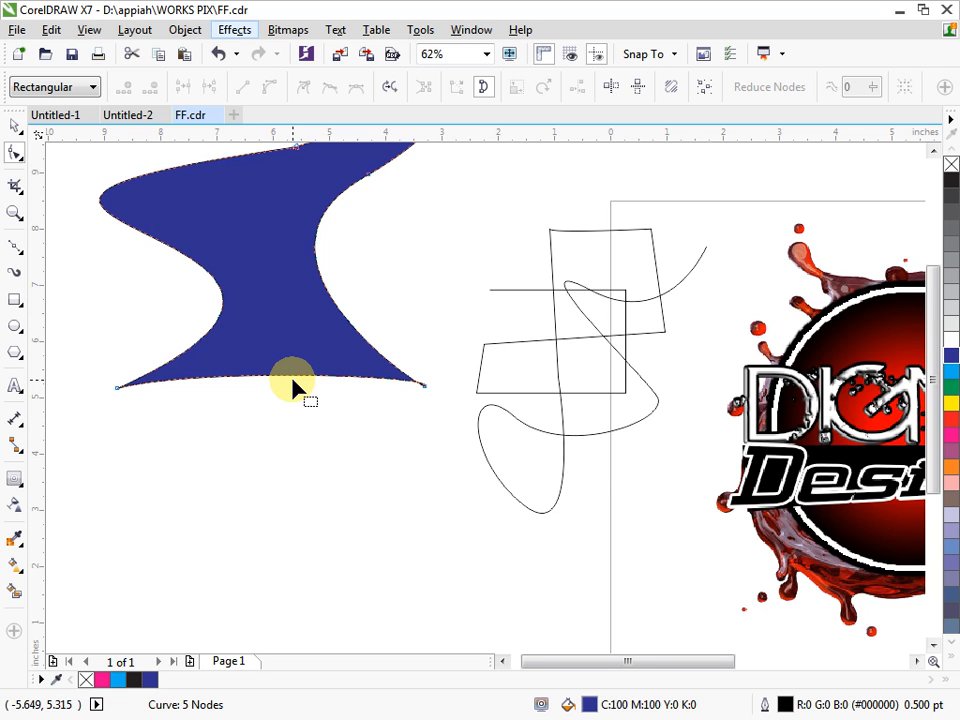
scroll(293, 382, "down", 1)
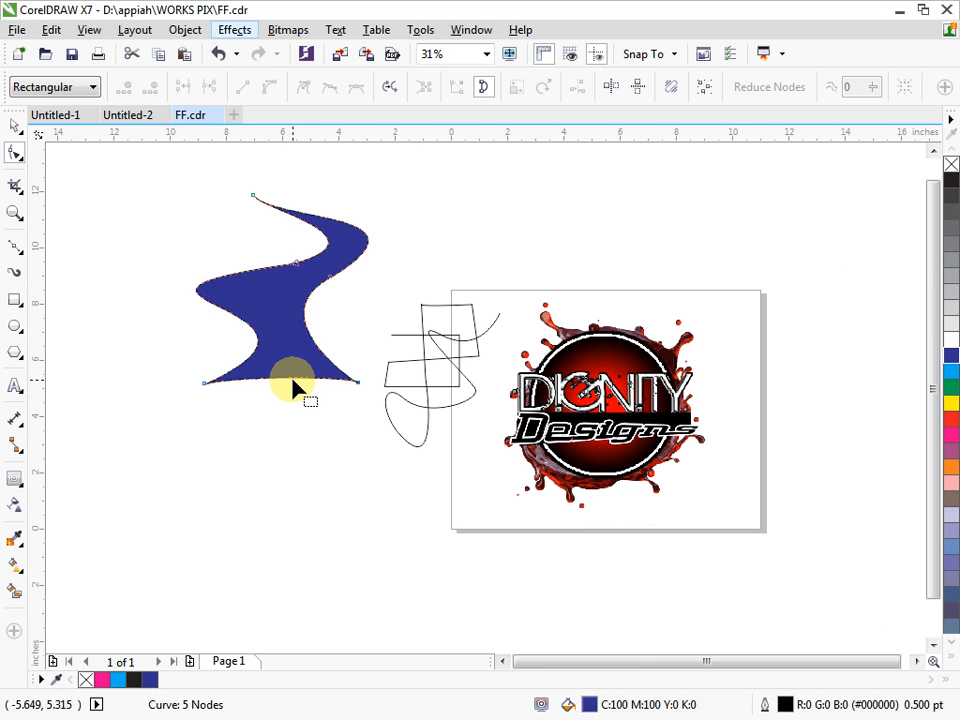
Step: Crop the blue shape just above its bottom corners with the Crop tool to give it a straight base
left_click(16, 133)
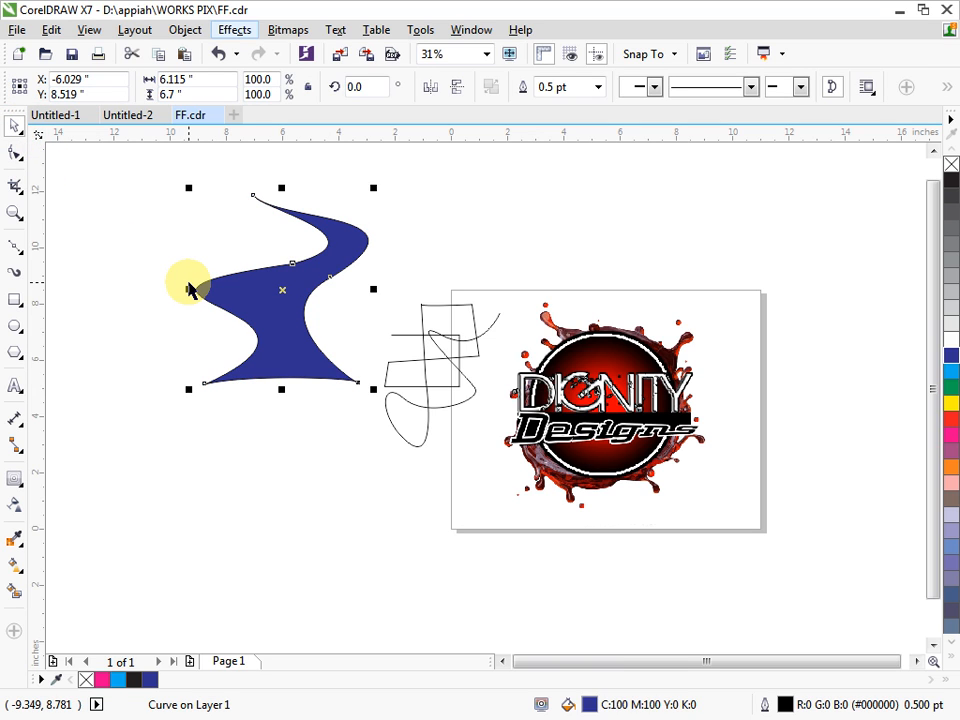
left_click(15, 185)
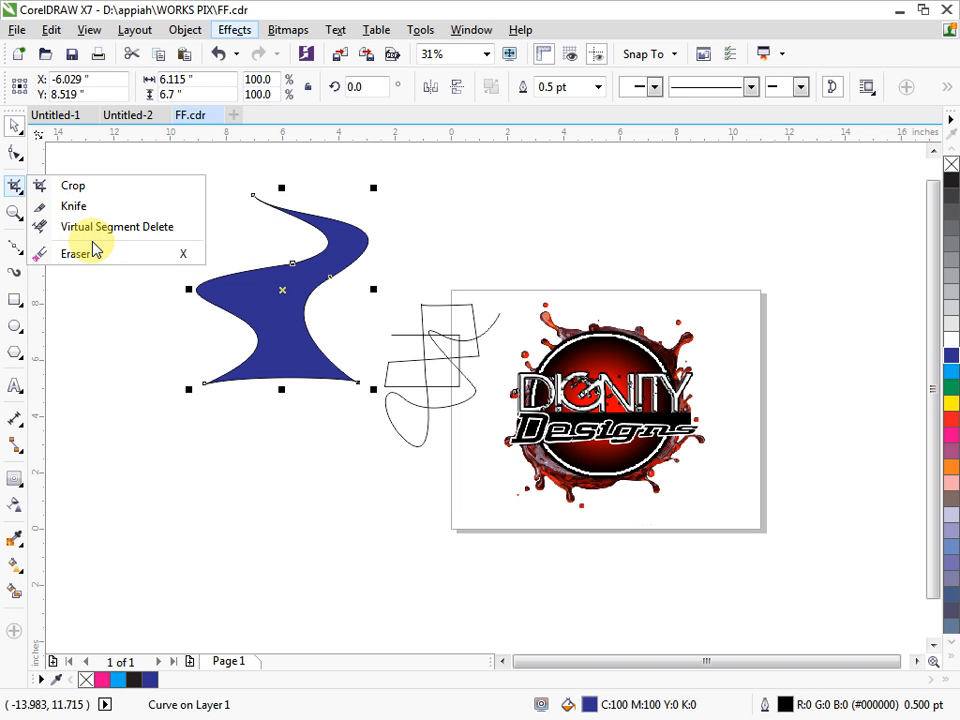
left_click(75, 186)
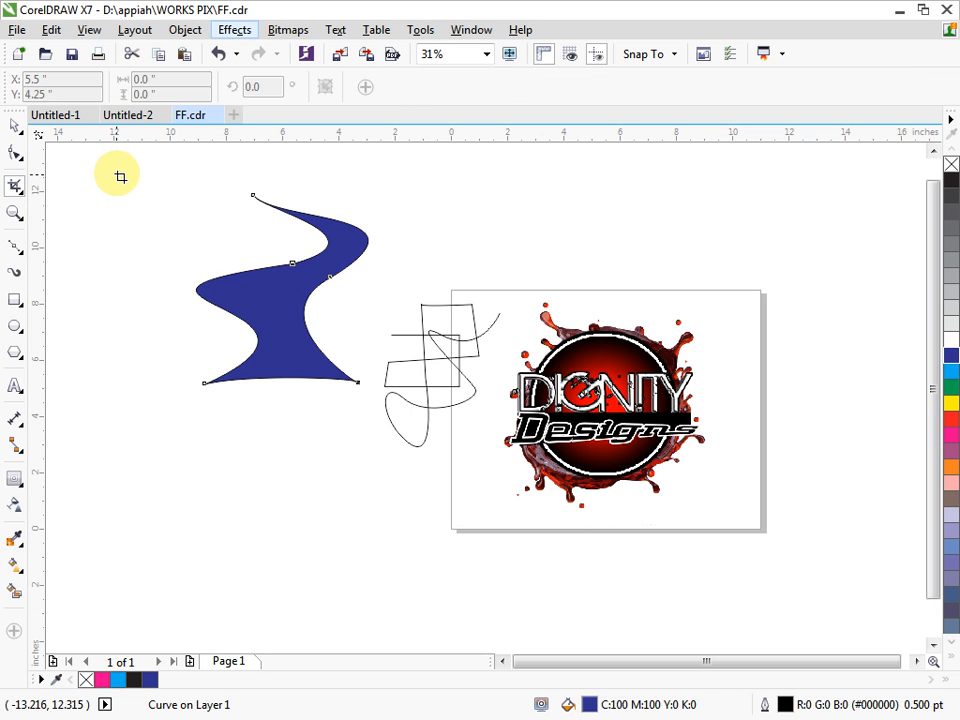
left_click_drag(116, 166, 374, 374)
double_click(290, 327)
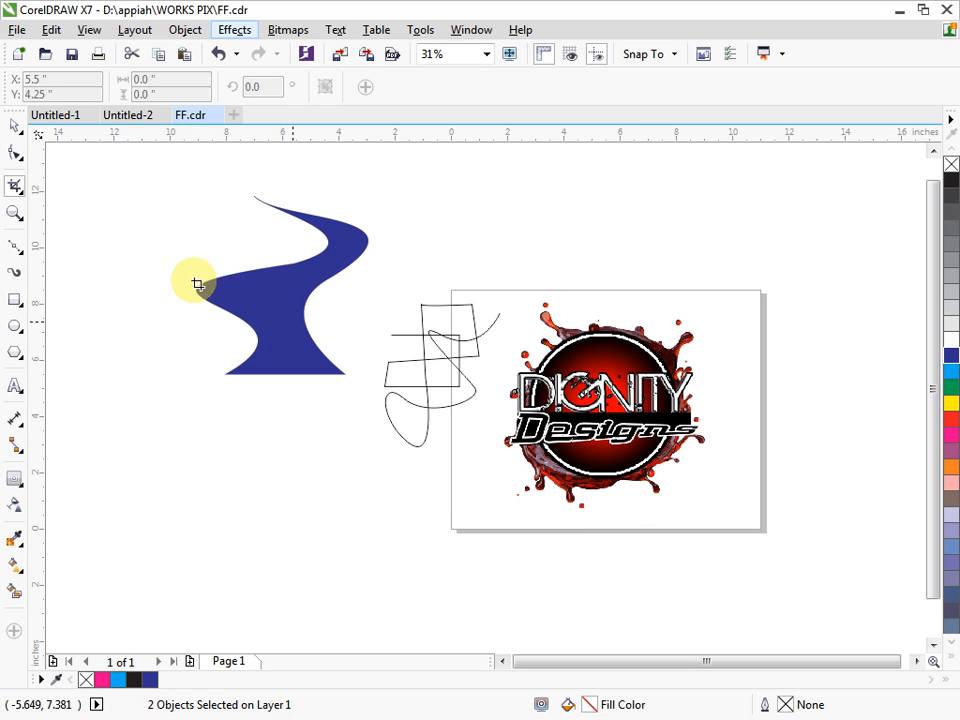
Step: Create a vertically mirrored copy of the cropped shape at 100% scale directly below the original
left_click(12, 128)
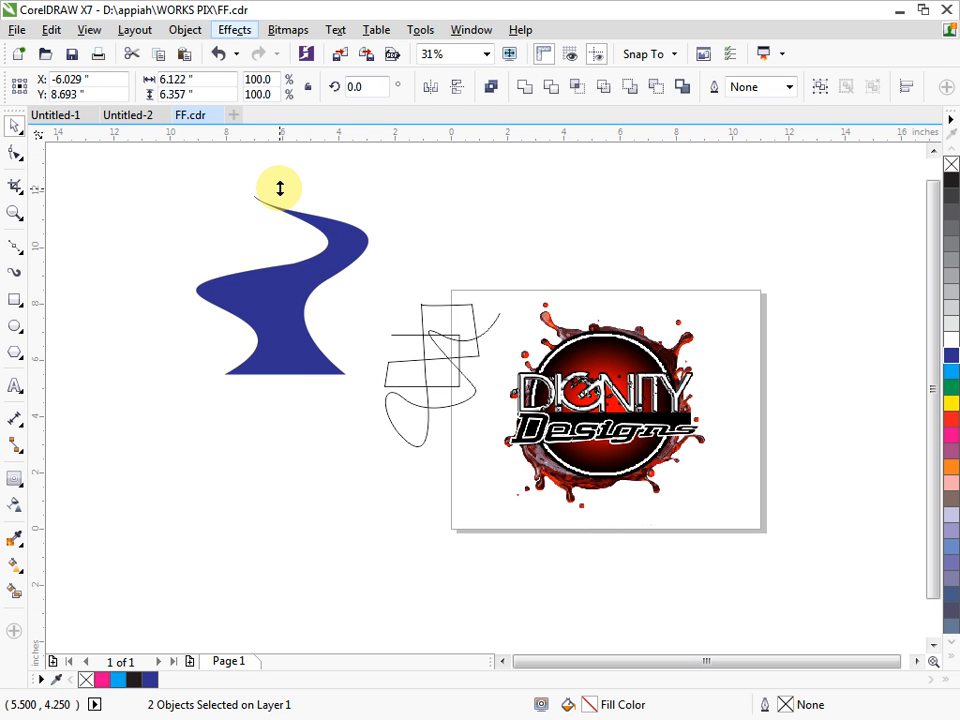
left_click_drag(280, 188, 285, 446)
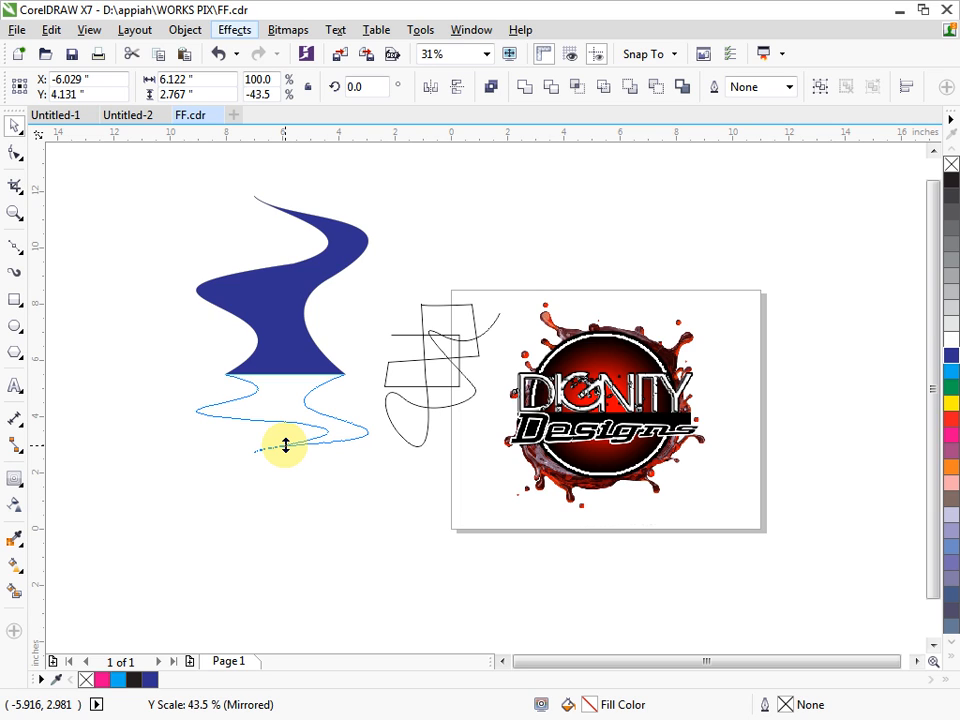
right_click(285, 446)
left_click_drag(285, 452, 285, 452)
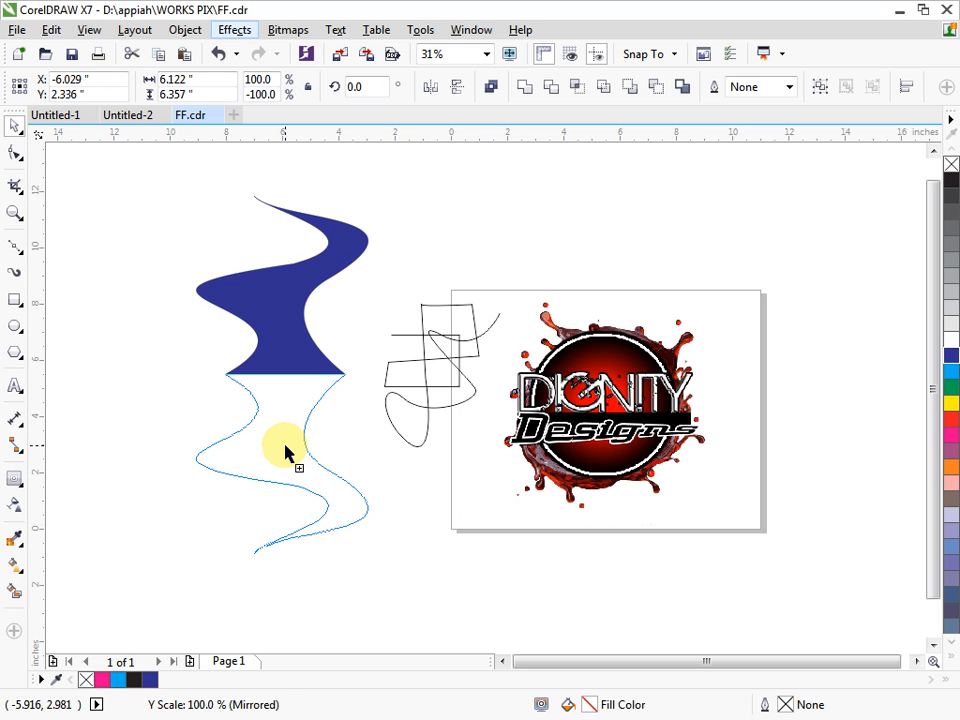
left_click_drag(285, 452, 285, 452)
left_click_drag(285, 452, 285, 445)
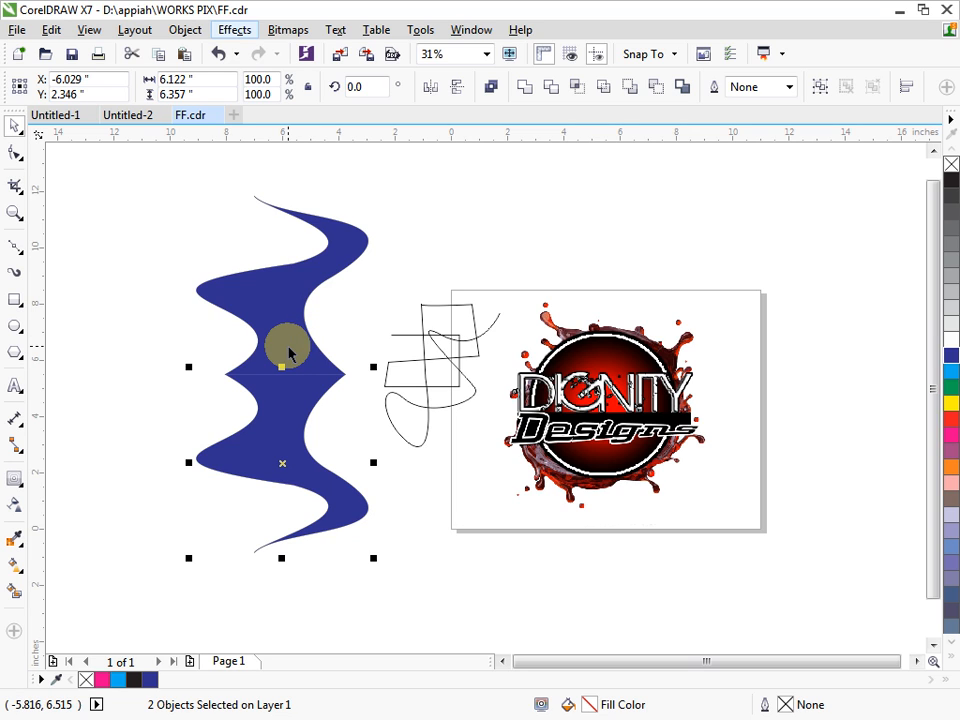
Step: Flip the lower copy horizontally and back again, and weld it with the upper shape into one object
left_click(431, 88)
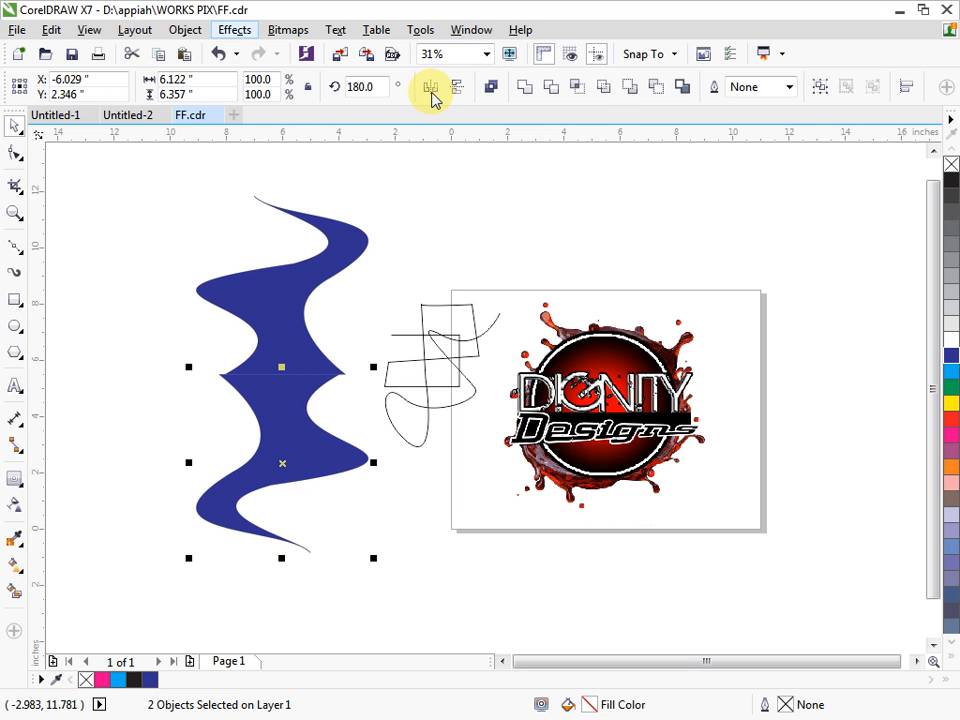
left_click(430, 88)
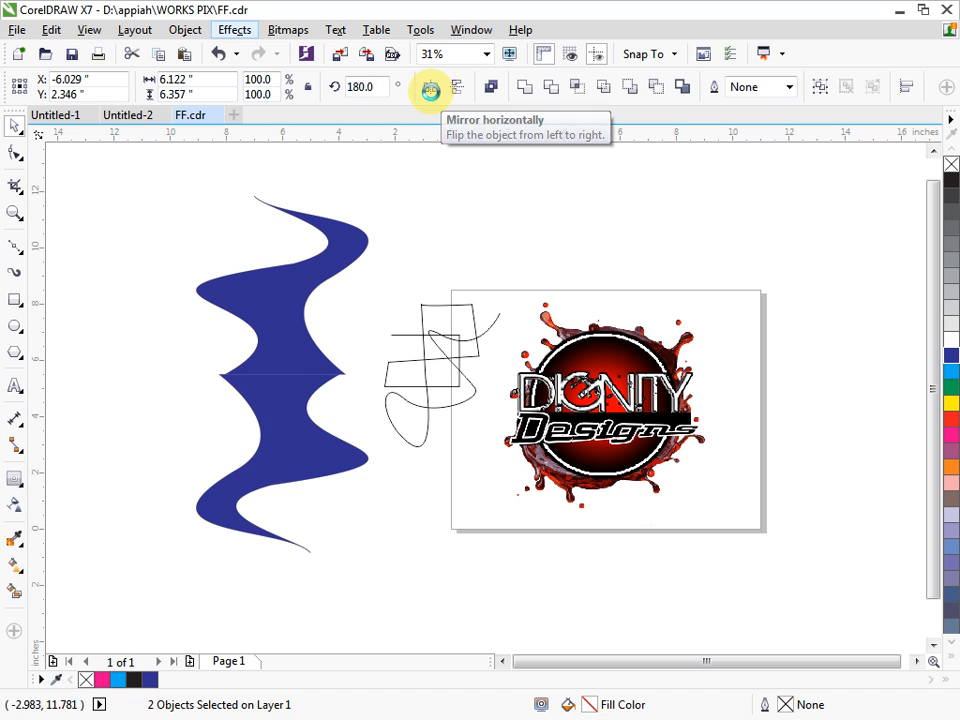
left_click(284, 318, "shift")
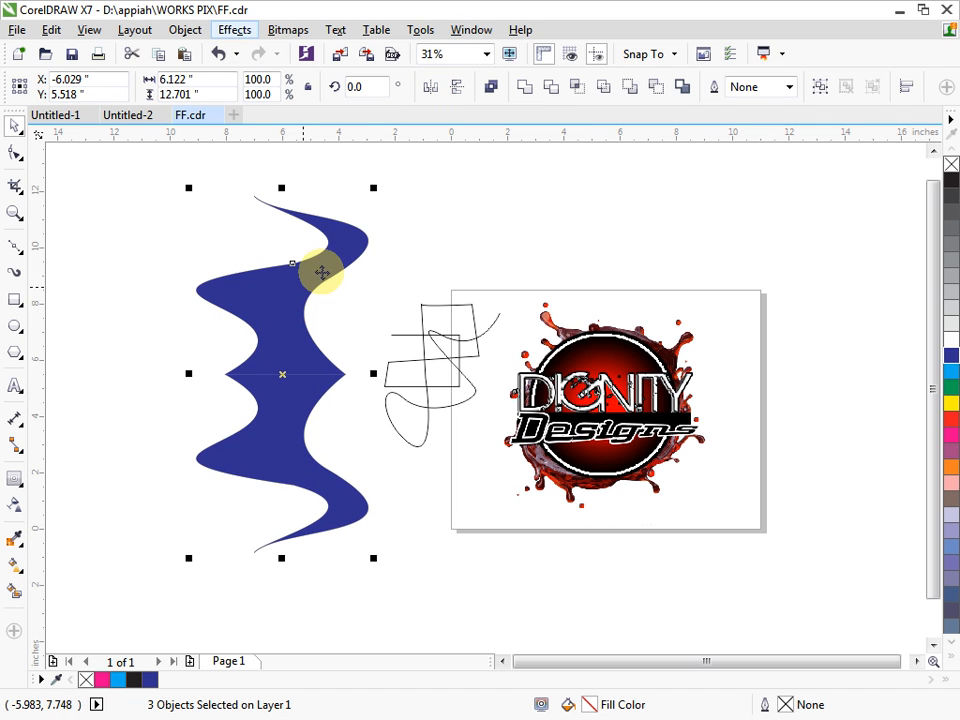
left_click(527, 88)
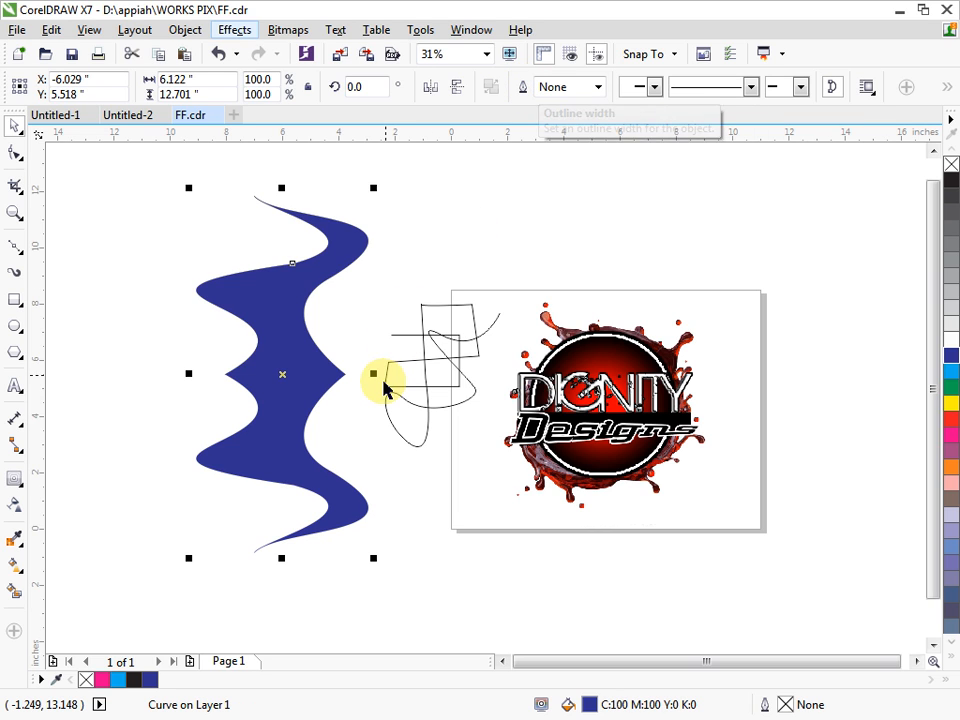
Step: Create a full-size horizontally mirrored copy of the welded shape on its left side, and clear the selection
left_click_drag(375, 374, 176, 362)
scroll(310, 390, "down", 2)
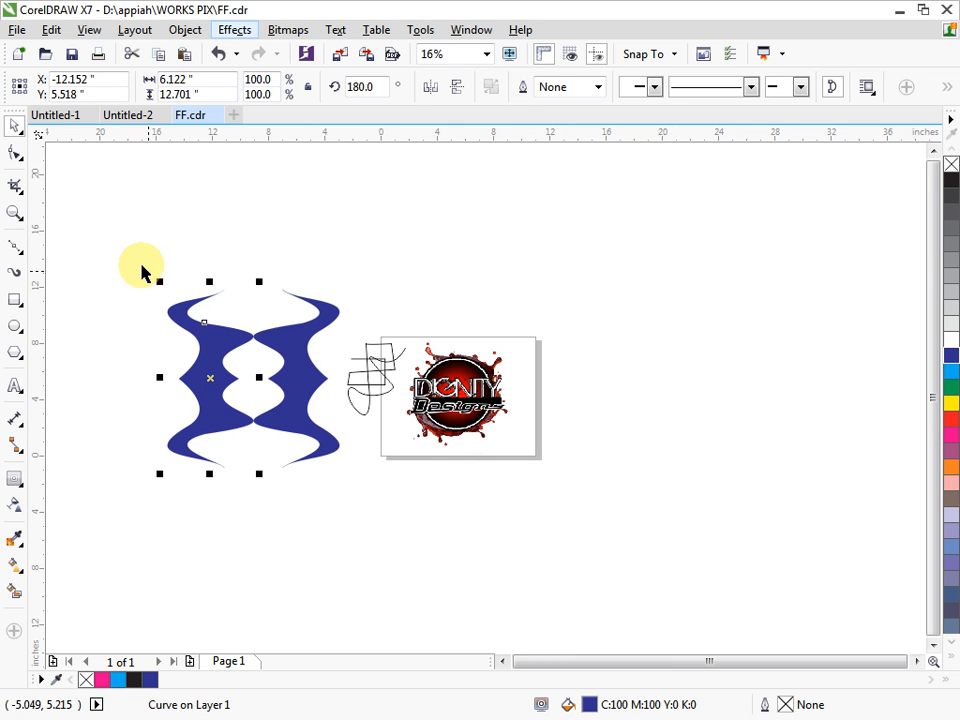
left_click_drag(139, 250, 354, 493)
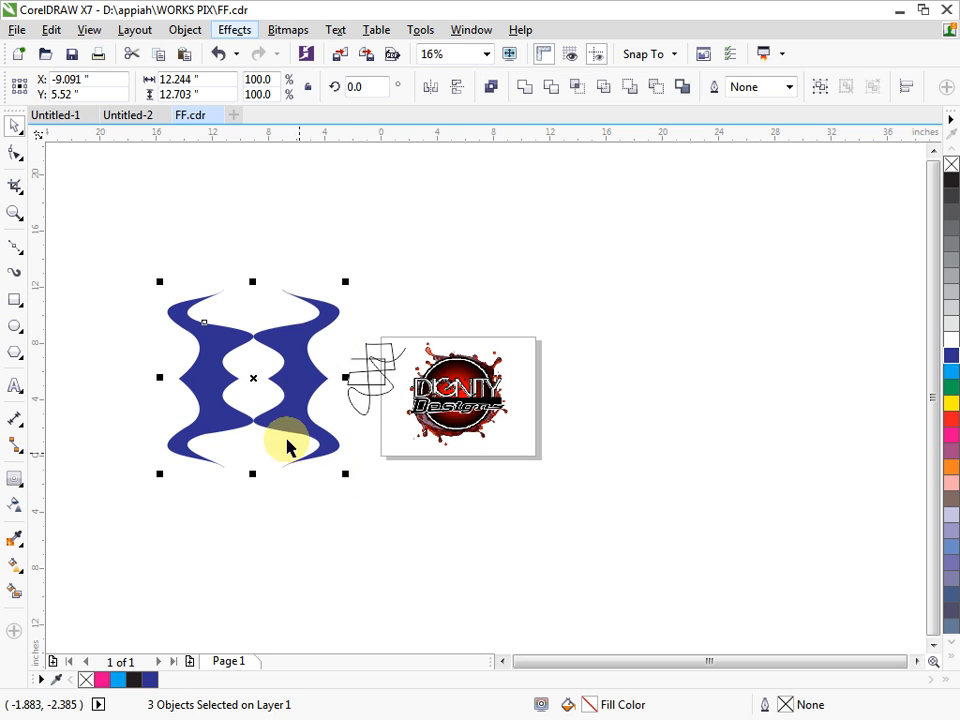
left_click(391, 256)
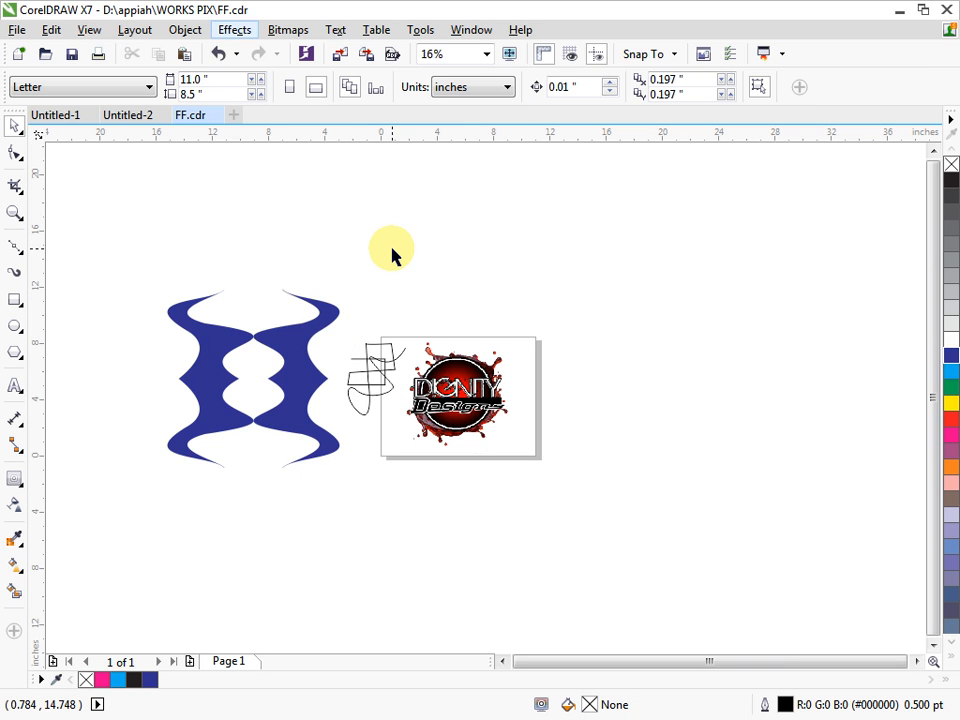
Step: Draw a circle about 4.6 inches in diameter above the blue shapes and move it aside over the page
left_click(12, 328)
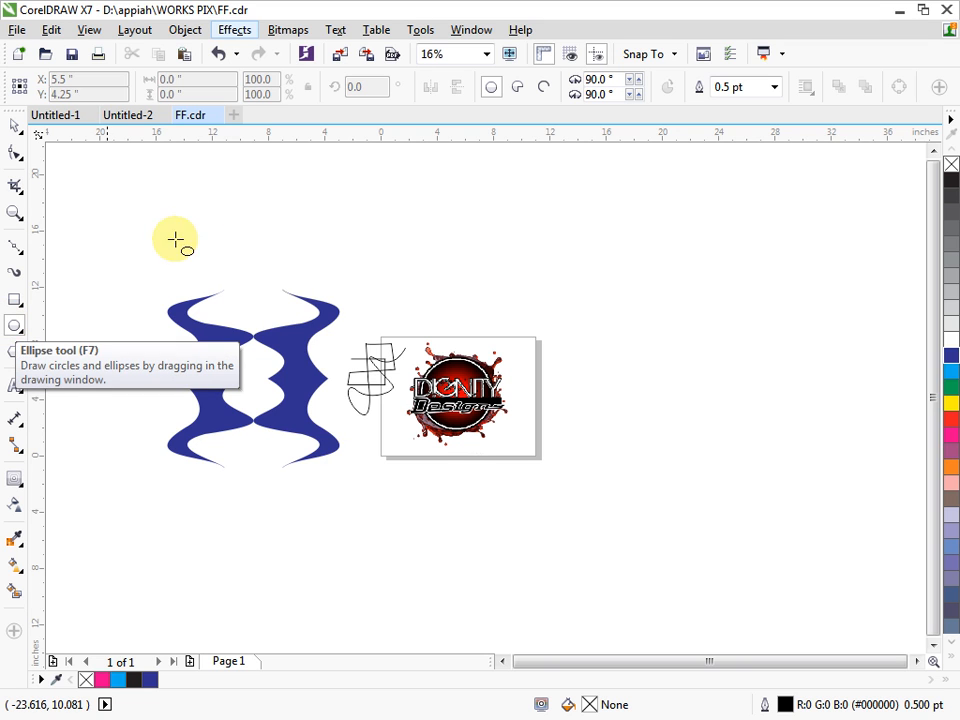
mouse_move(252, 184)
left_mouse_down()
mouse_move(366, 283)
mouse_move(444, 261)
mouse_move(369, 244)
mouse_move(180, 249)
mouse_move(368, 203)
mouse_move(714, 289)
mouse_move(231, 341)
mouse_move(162, 245)
mouse_move(328, 219)
mouse_move(249, 294)
mouse_move(400, 222)
mouse_move(453, 224)
mouse_move(314, 280)
mouse_move(364, 272)
mouse_move(369, 223)
mouse_move(320, 210)
left_mouse_up()
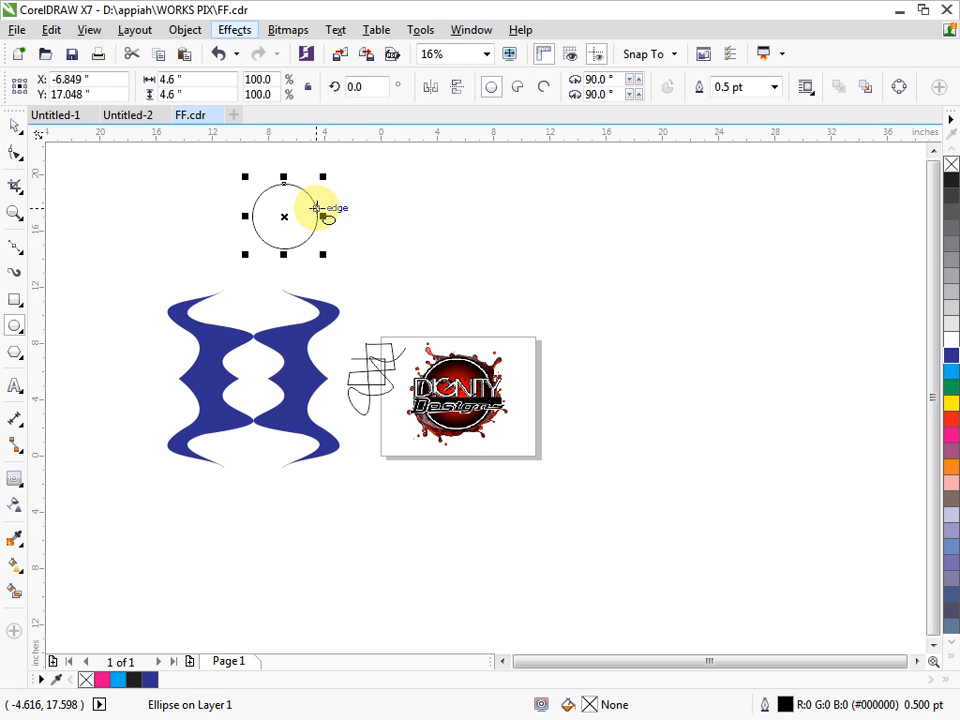
left_click(13, 128)
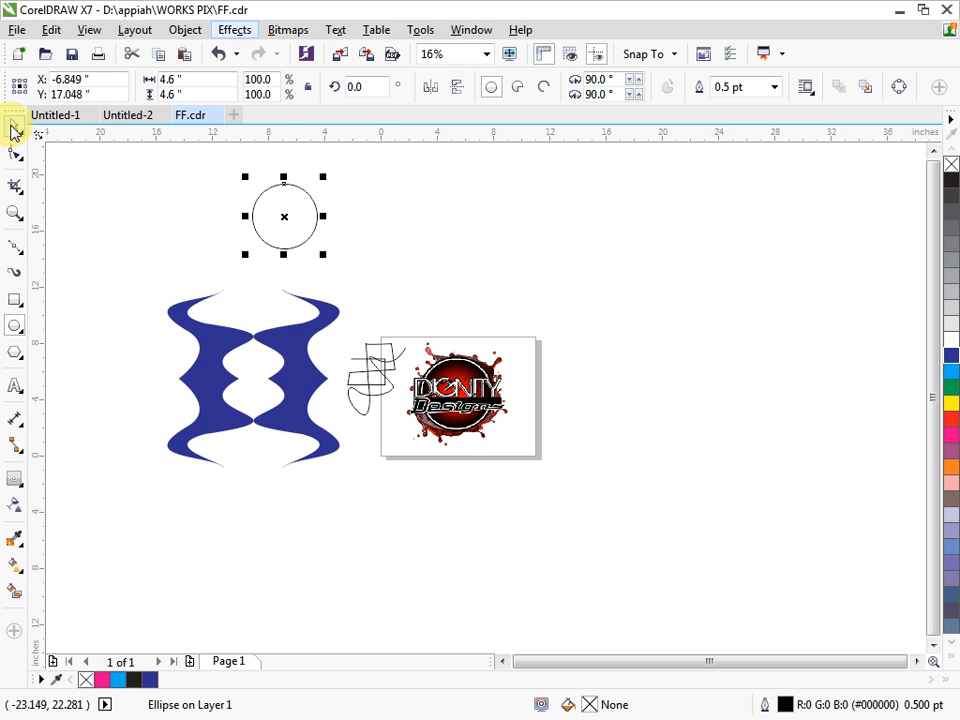
left_click_drag(289, 208, 384, 219)
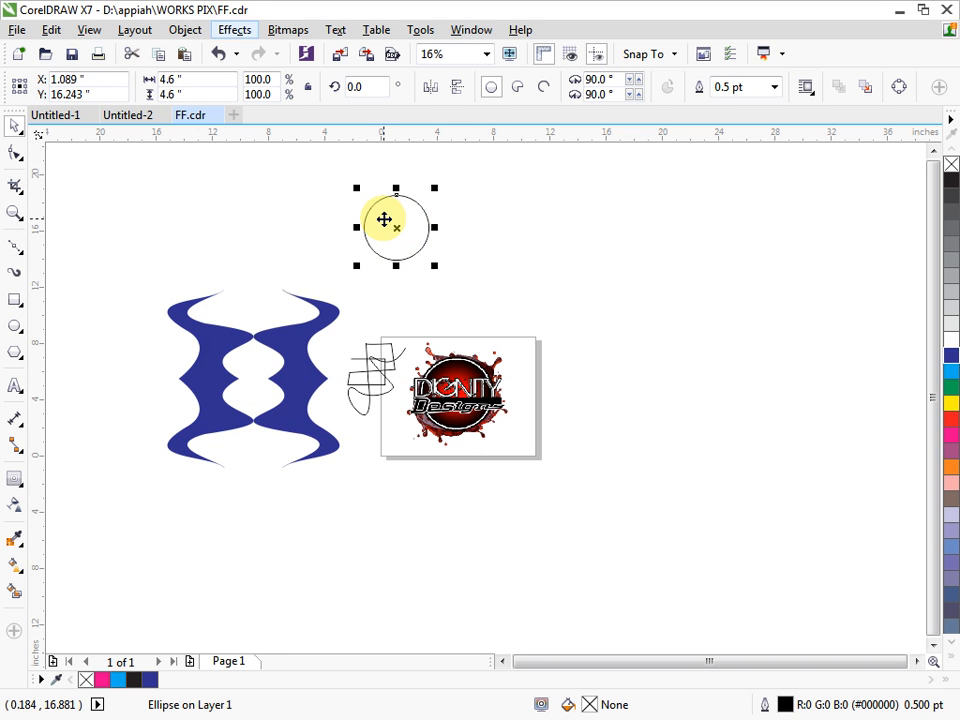
Step: Group all the objects that make up the blue mirrored design, leaving the circle out
left_click_drag(131, 259, 343, 506)
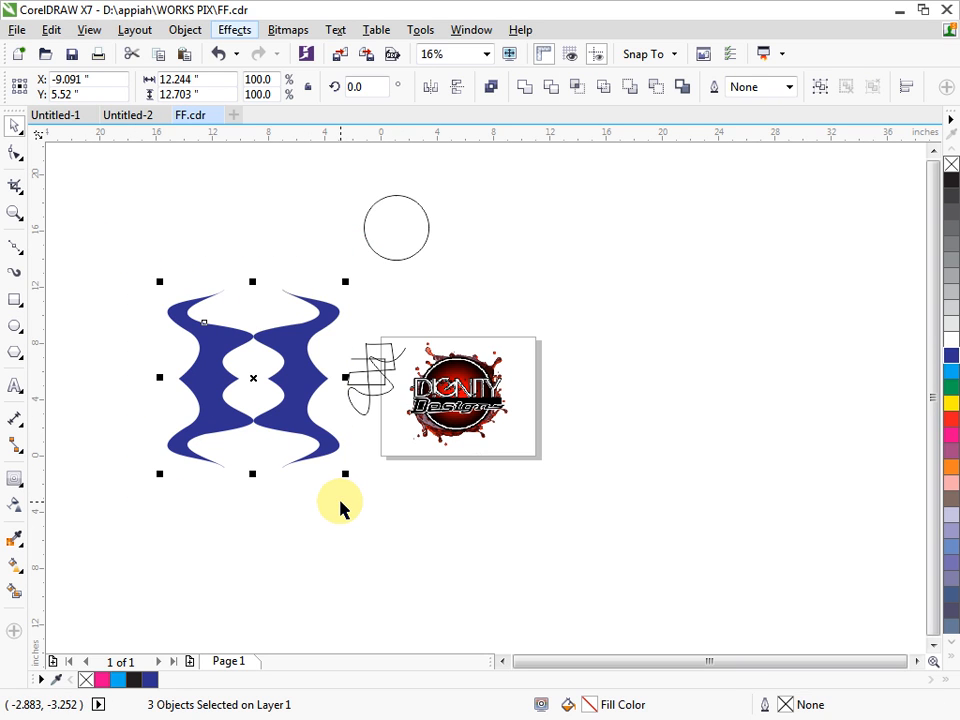
right_click(298, 349)
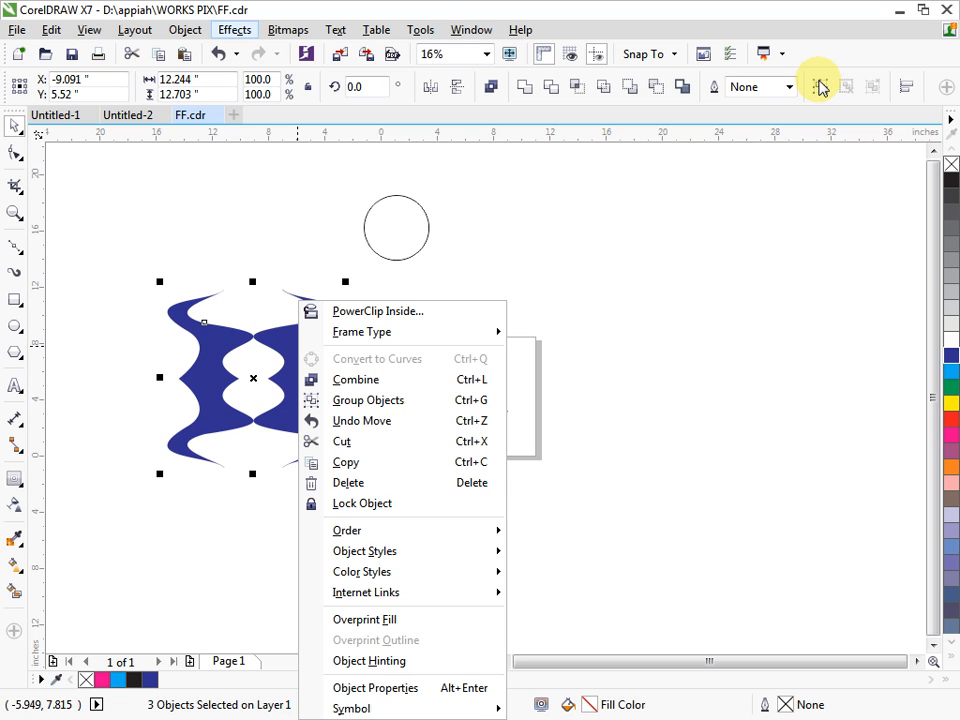
key("Escape")
key("ctrl+g")
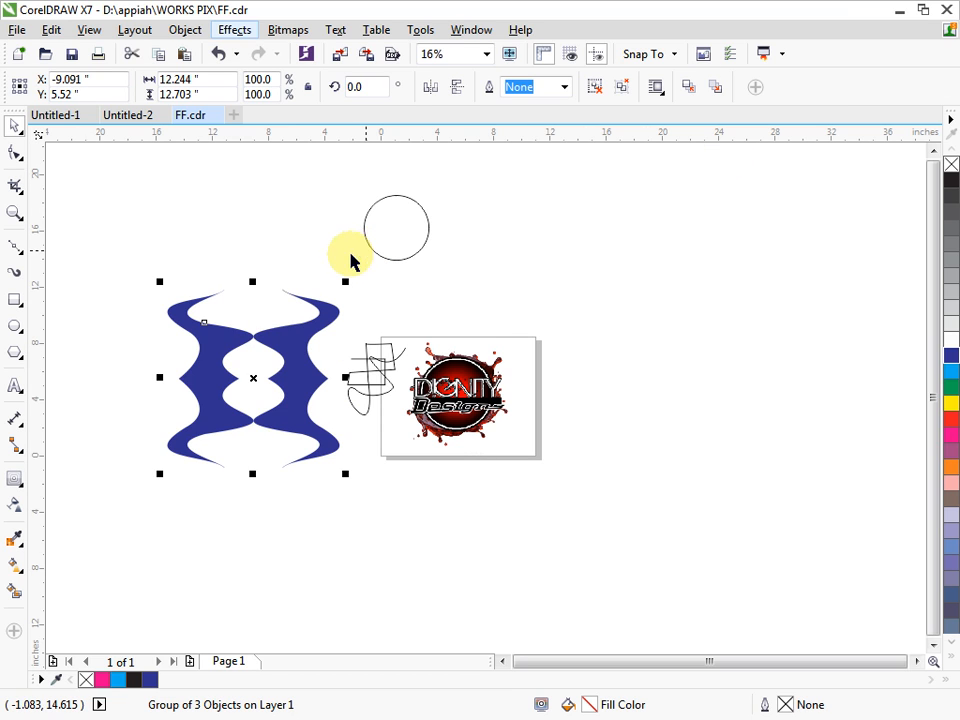
Step: Move the circle back above the blue group and align it with the group's centre horizontally and vertically
left_click(396, 236)
left_click_drag(394, 236, 275, 217)
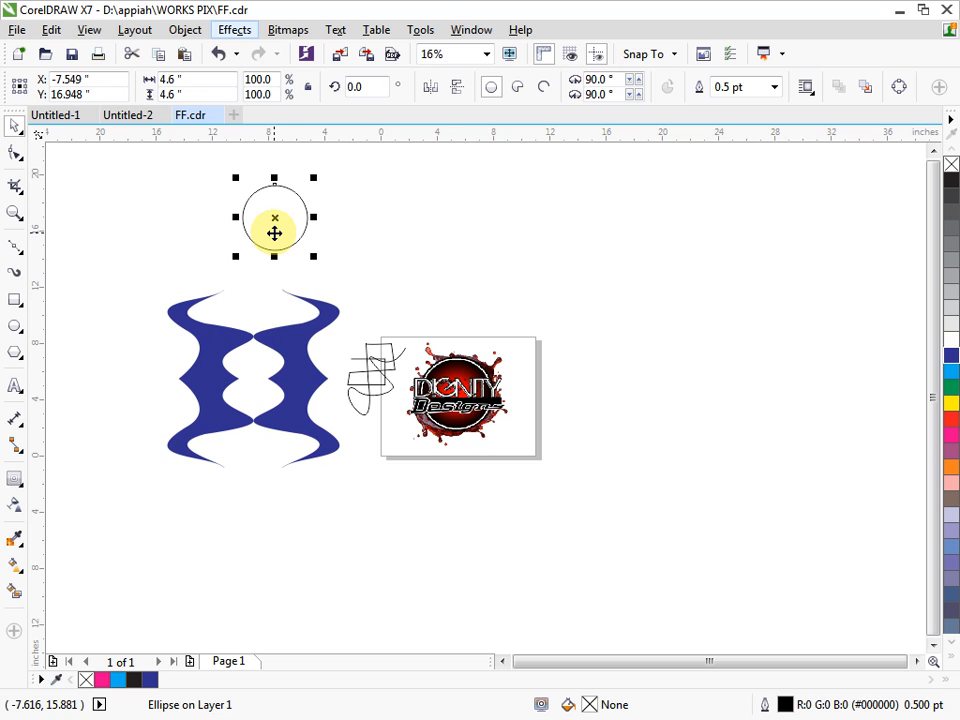
left_click(288, 348, "shift")
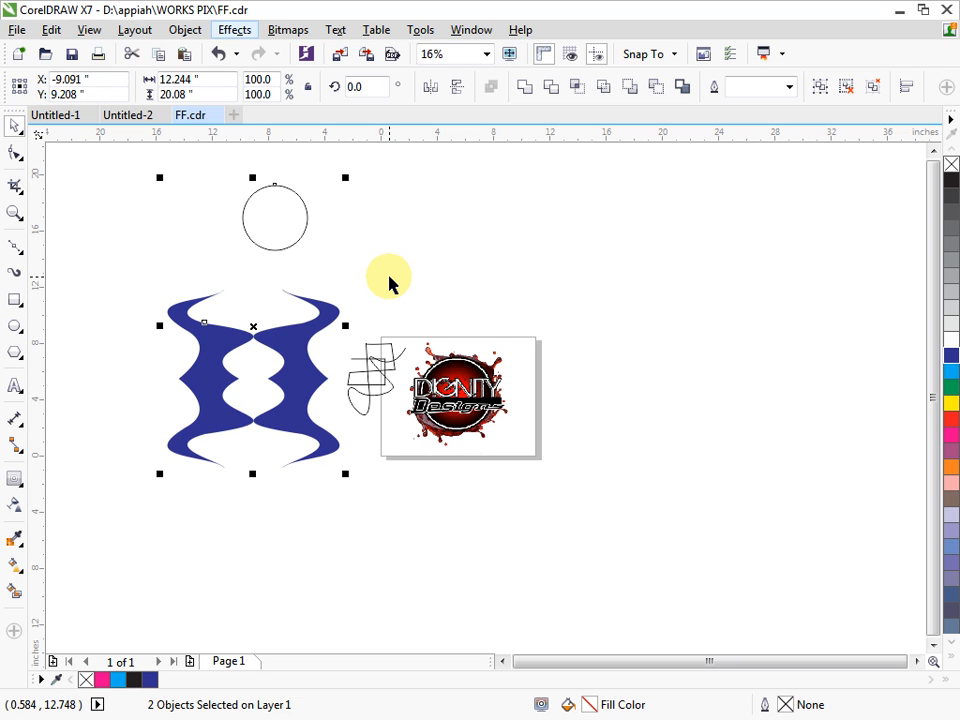
key("c")
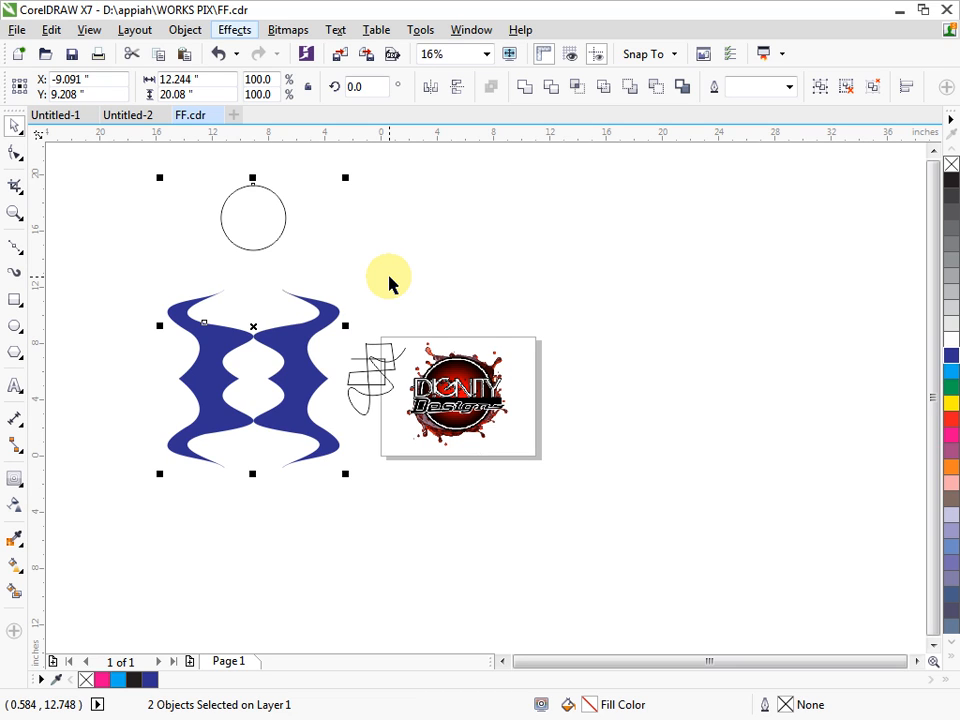
key("e")
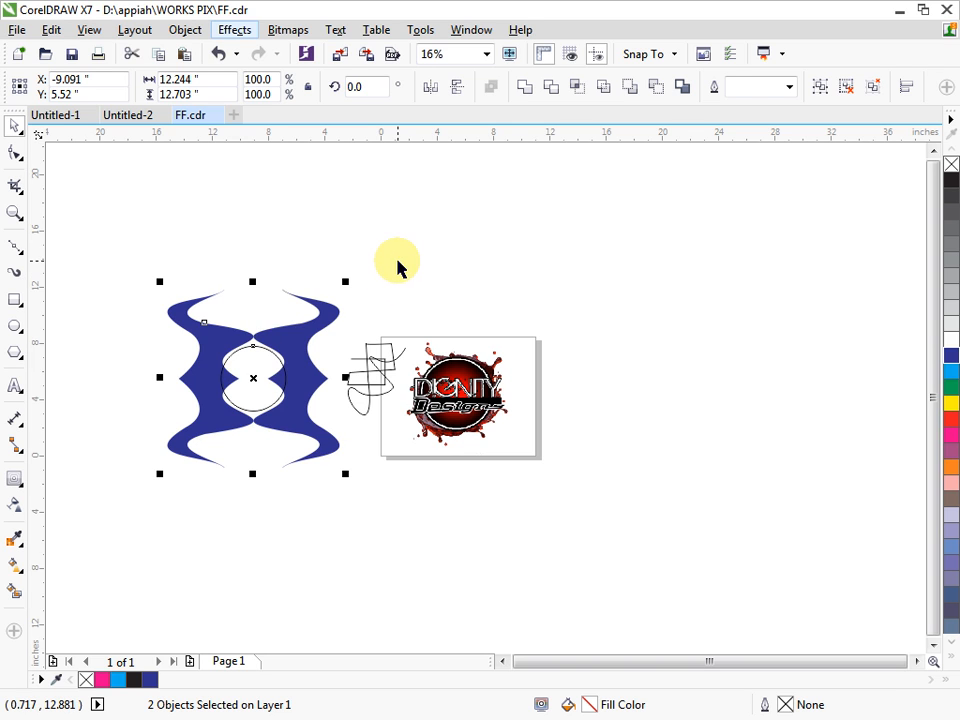
Step: Enlarge the circle about its centre to about 6.2 inches in diameter
left_click(398, 260)
left_click(256, 349)
left_click_drag(290, 341, 319, 338)
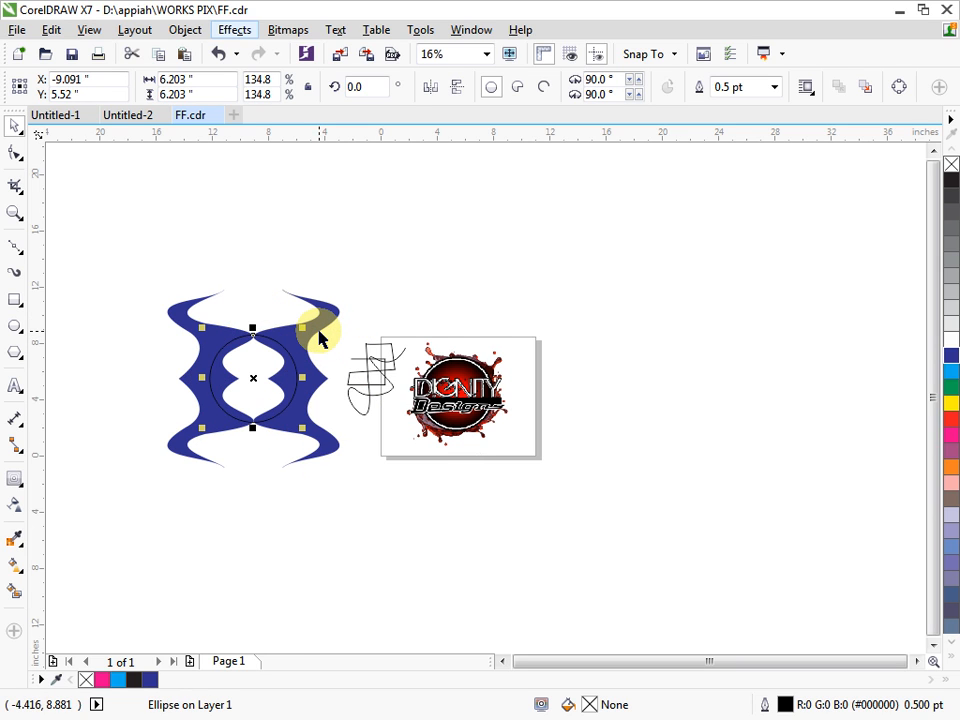
Step: Ungroup the blue design so that its halves are separate objects again
left_click(336, 315)
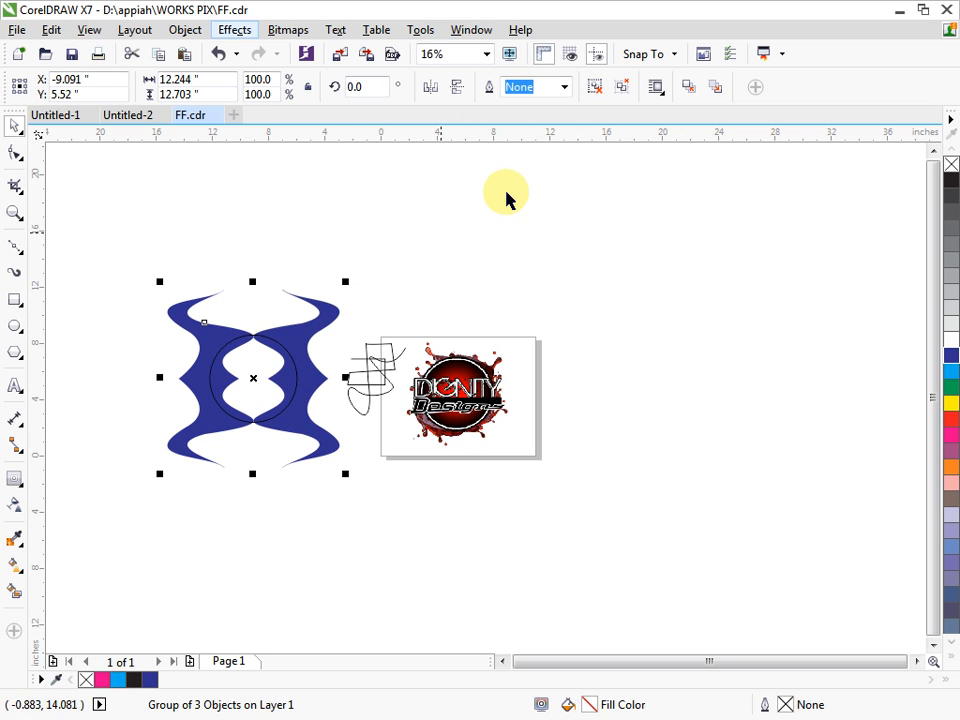
left_click(524, 213)
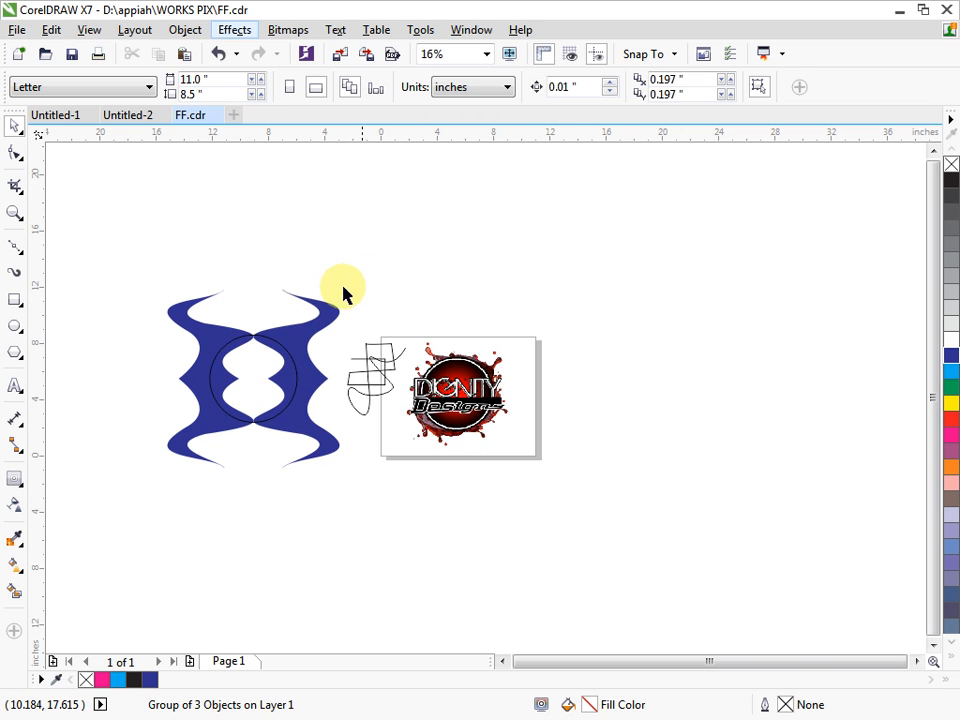
left_click(322, 310)
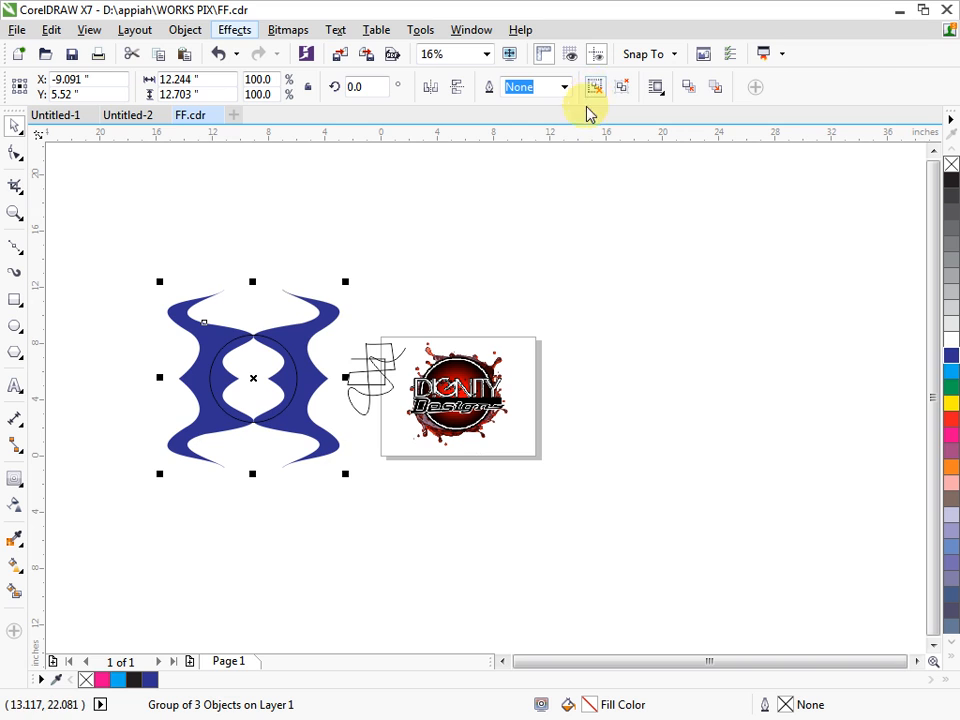
left_click(594, 88)
left_click(263, 358)
left_click(316, 312)
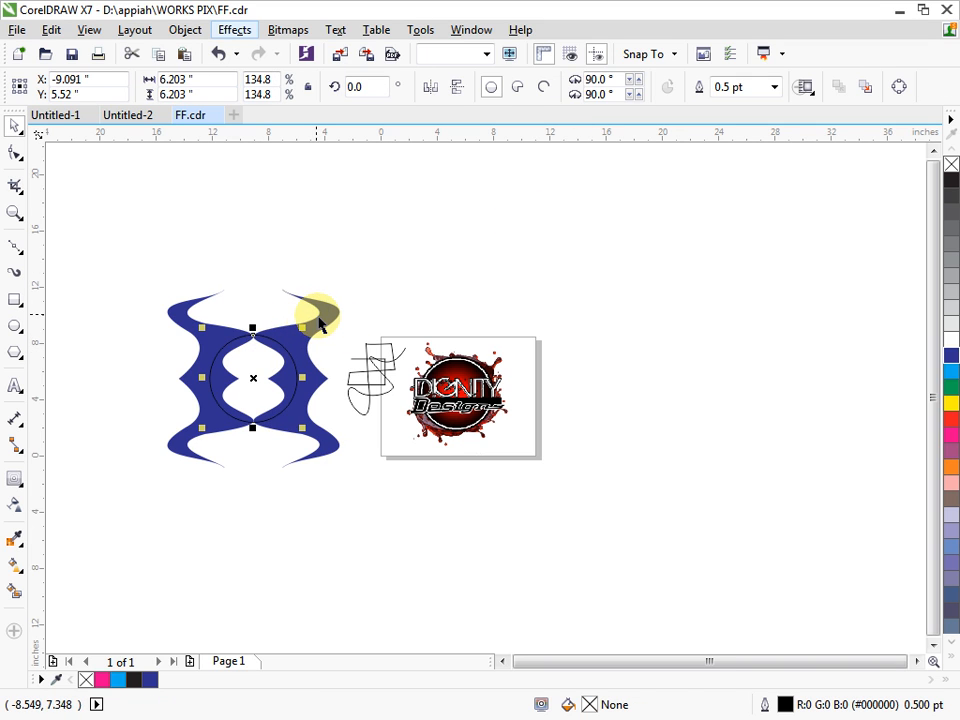
left_click(453, 241)
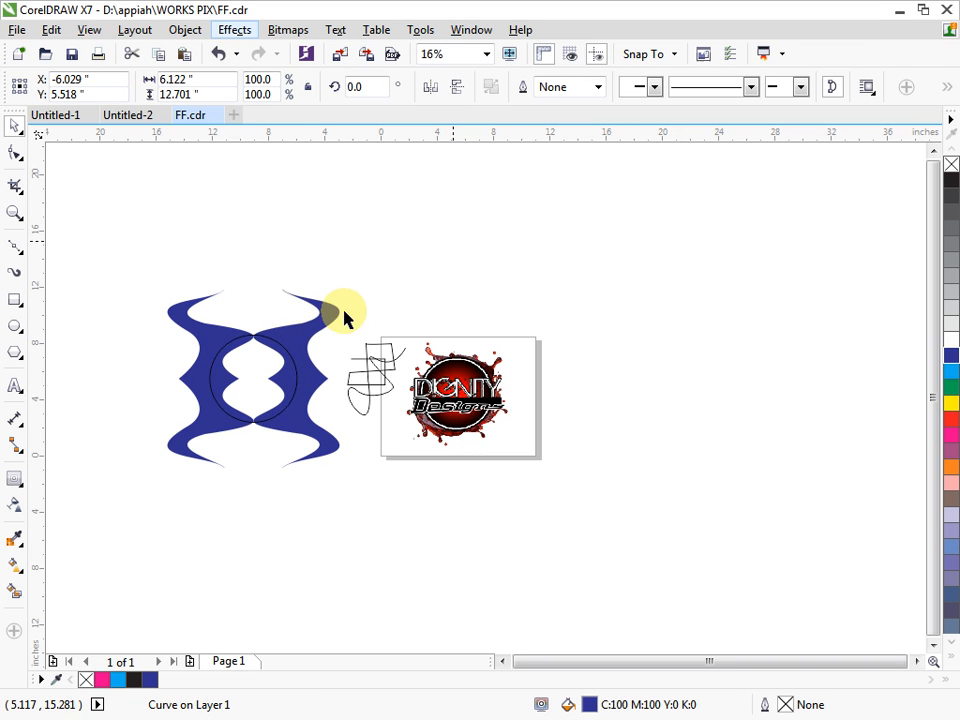
Step: Move the stray unfilled outline curve off the right blue half to the empty area above and right of the page
left_click(255, 359)
left_click(323, 325)
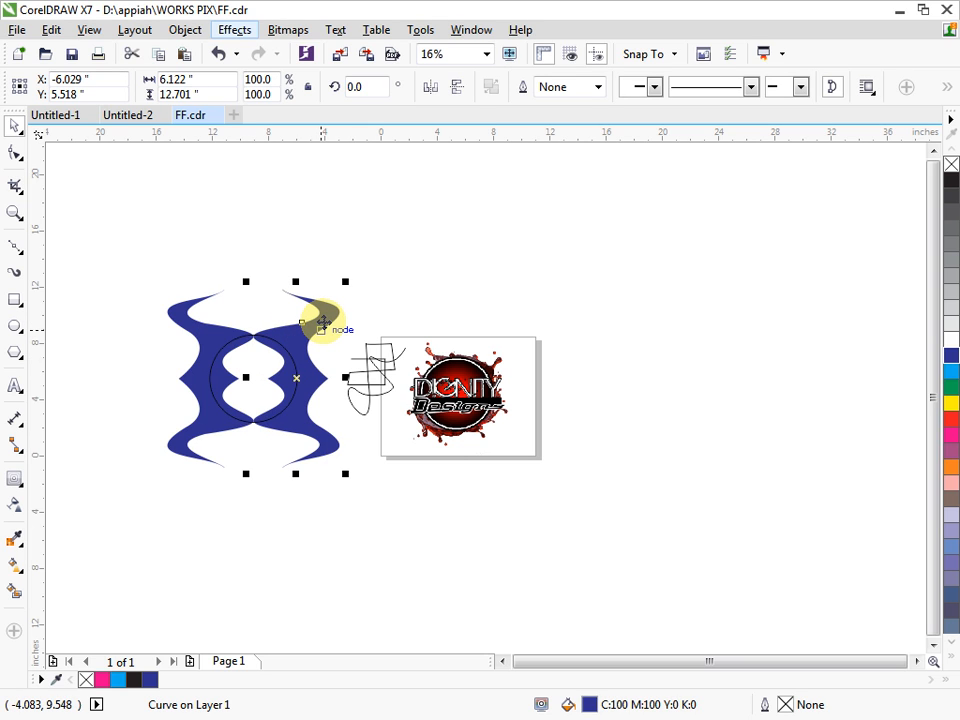
left_click(402, 253)
left_click(331, 306)
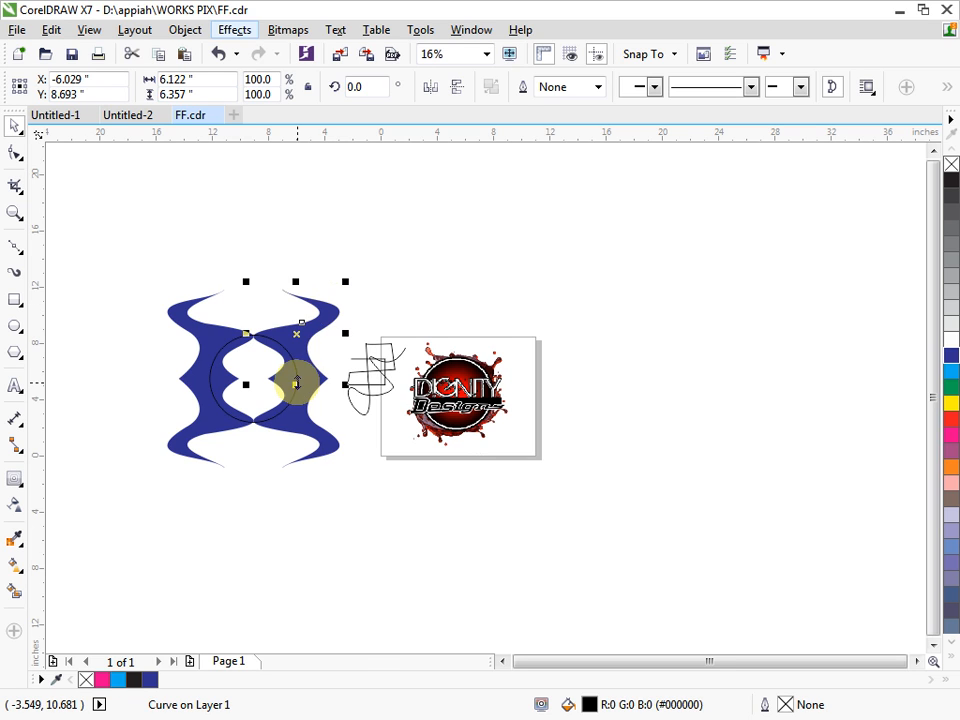
left_click(308, 299)
mouse_move(308, 299)
left_mouse_down()
mouse_move(557, 279)
mouse_move(600, 233)
left_mouse_up()
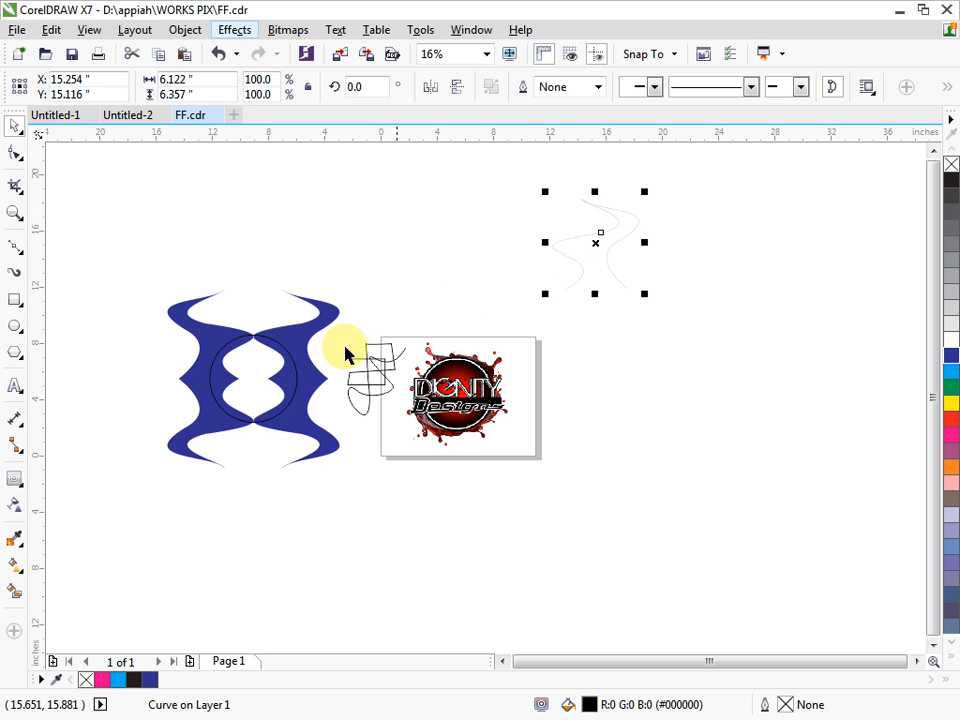
Step: Check the circle and the left and right blue halves one by one as separate objects
left_click(257, 373)
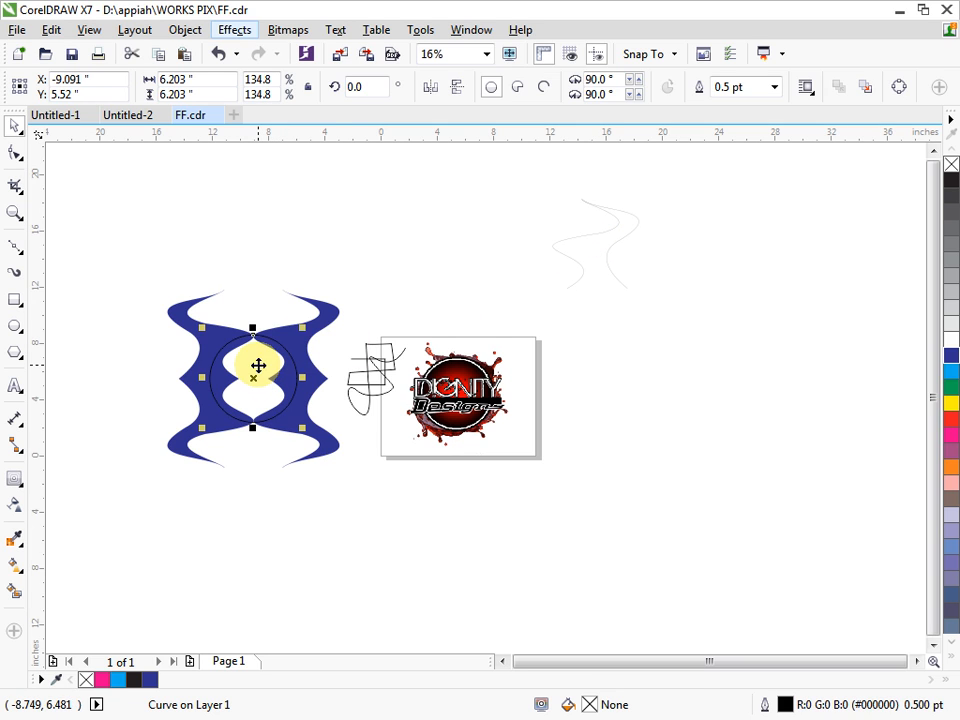
left_click(326, 313)
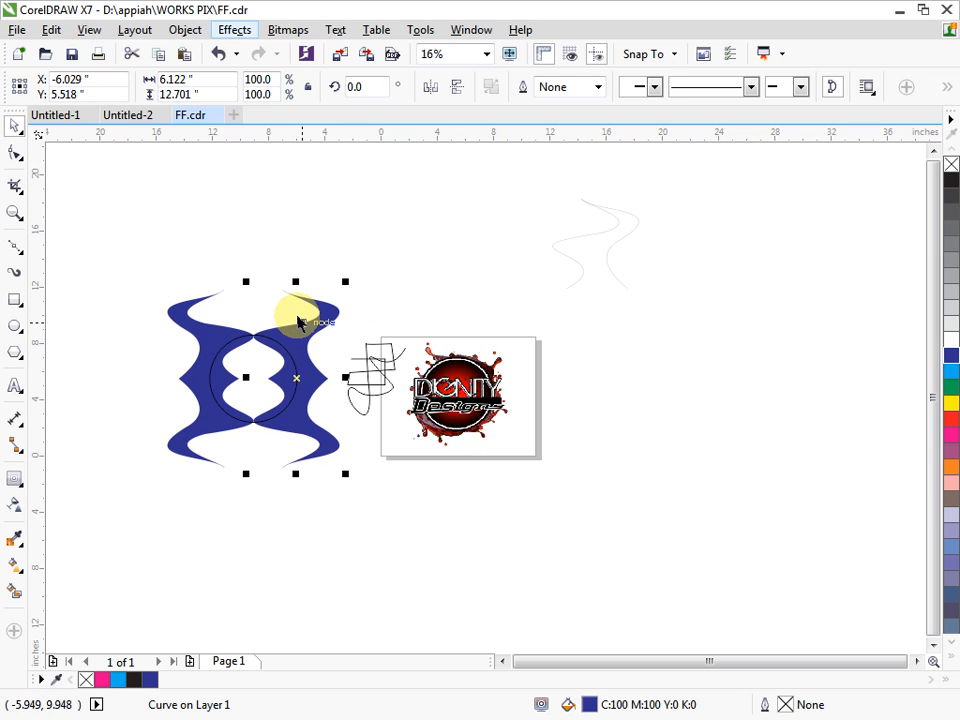
left_click_drag(290, 310, 316, 256)
left_click_drag(330, 281, 355, 268)
left_click(275, 369)
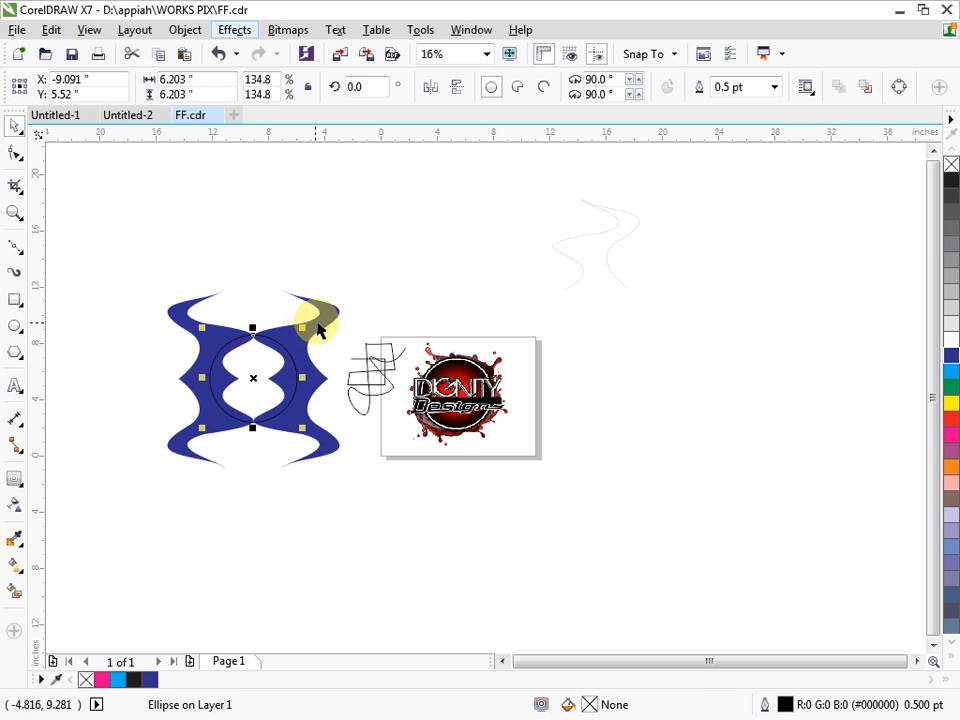
left_click(316, 318)
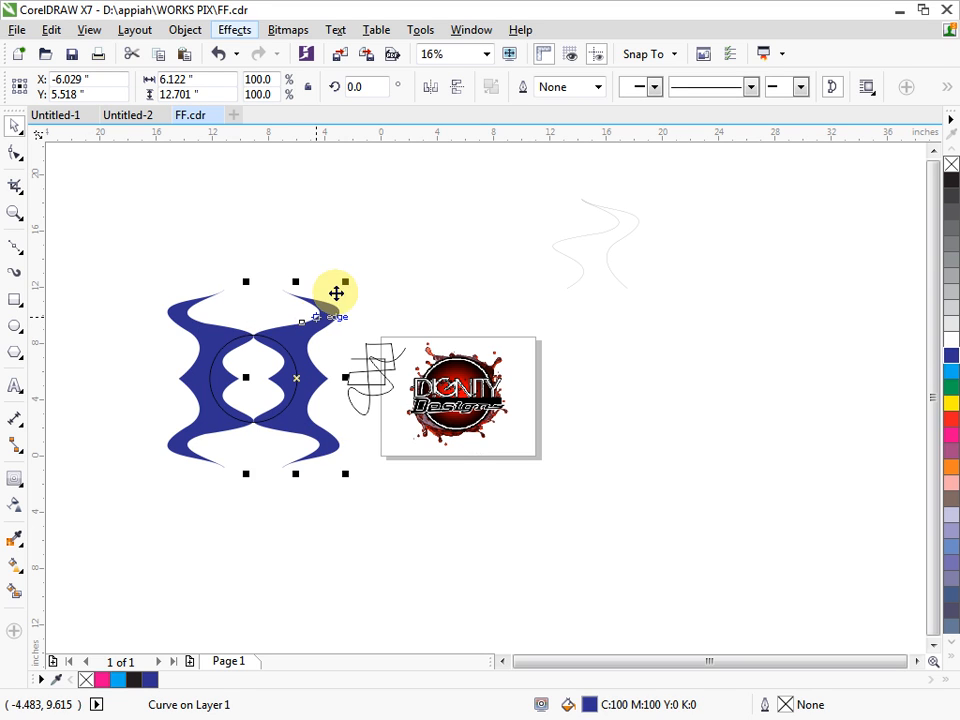
left_click(349, 270)
left_click(254, 360)
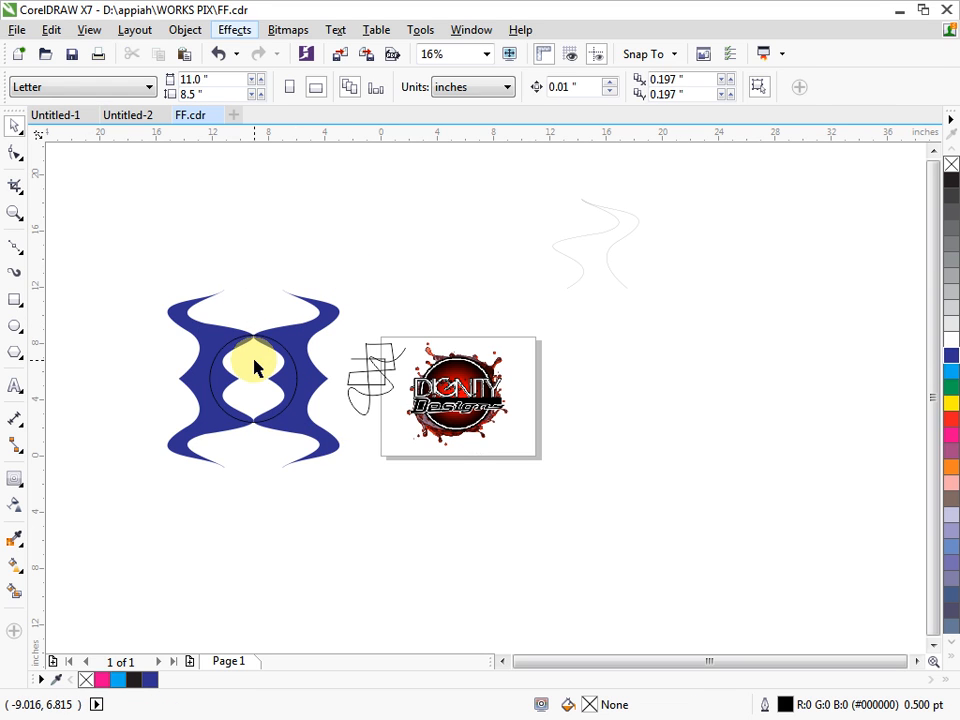
left_click(180, 317)
left_click(150, 309)
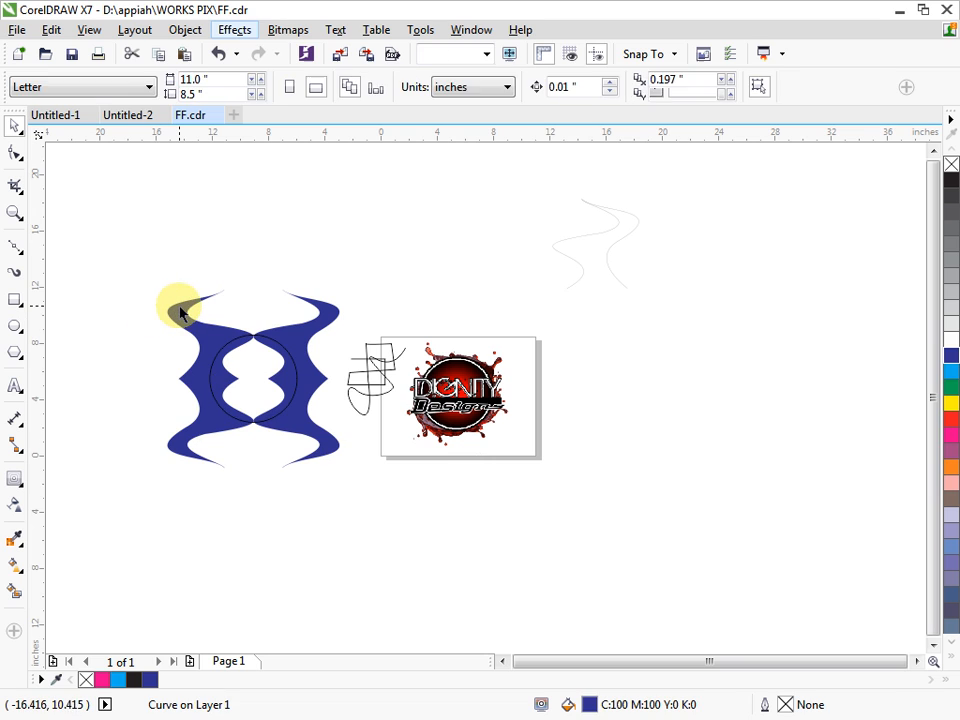
left_click(180, 307)
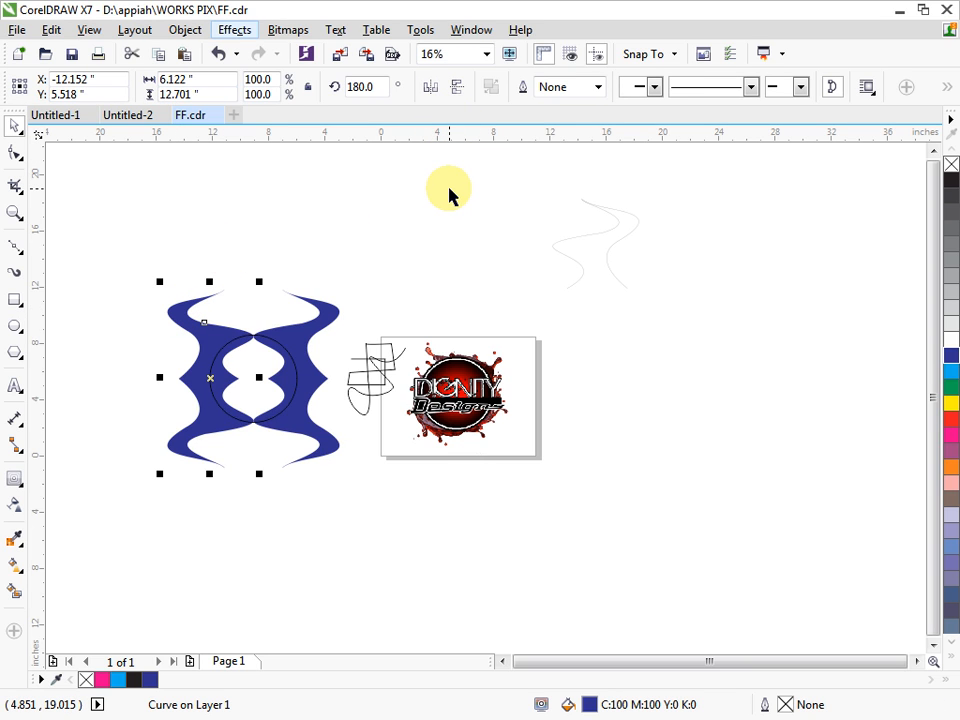
left_click(382, 268)
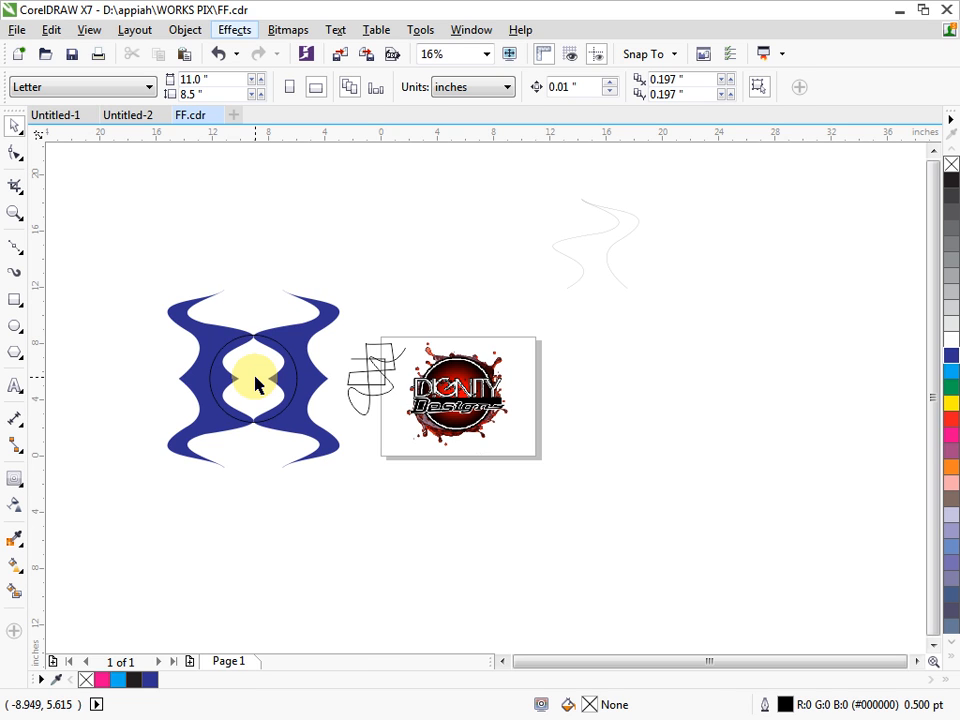
Step: Weld the left and right blue halves into a single shape
left_click(209, 342)
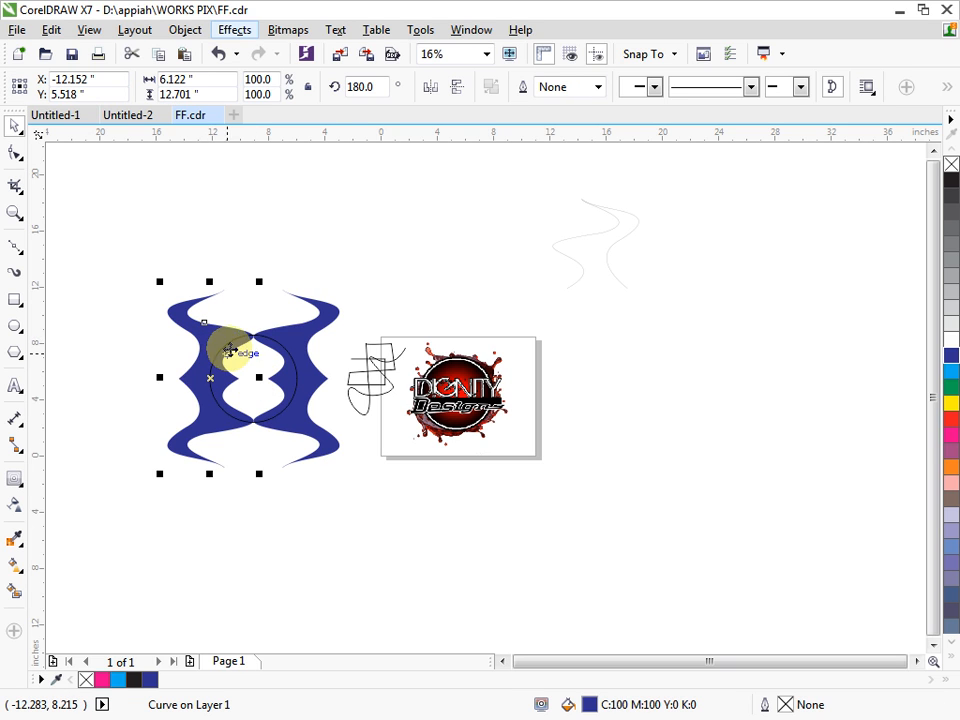
left_click(311, 327, "shift")
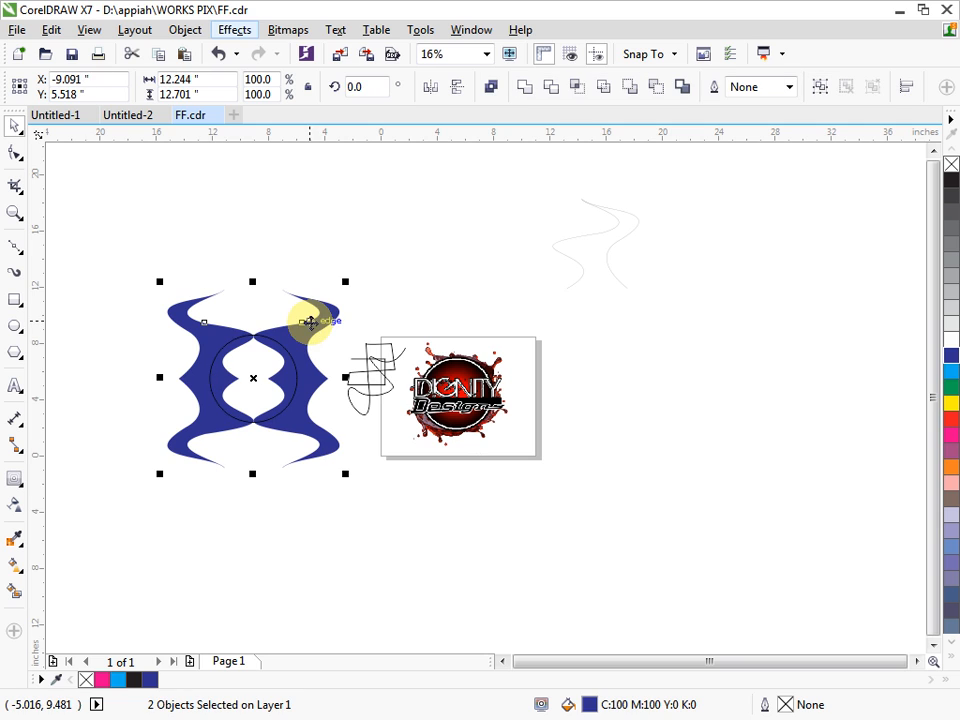
left_click(521, 86)
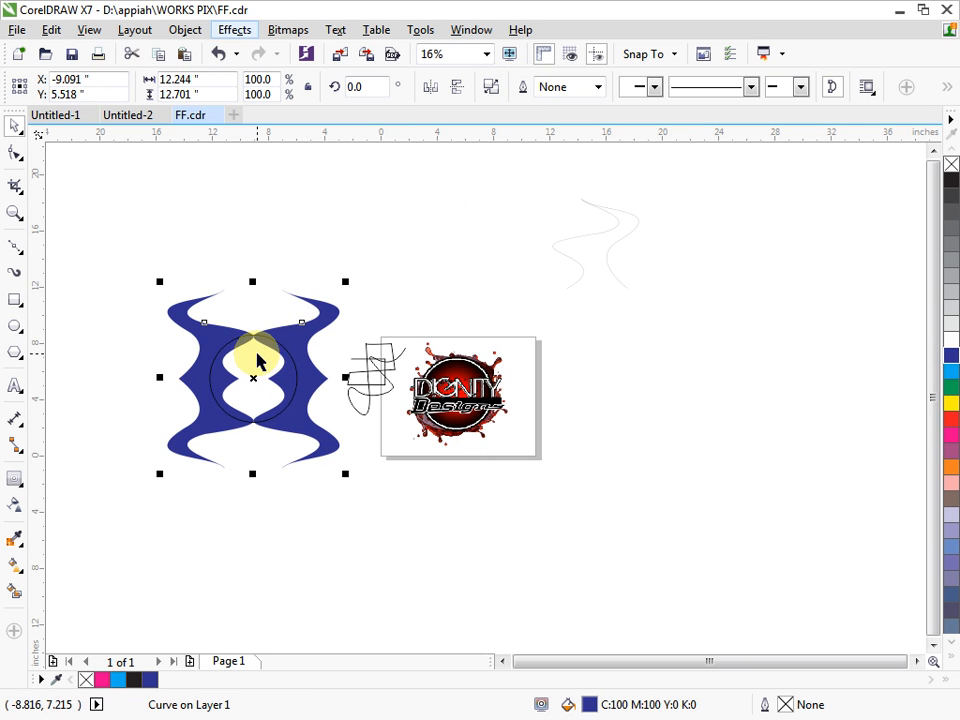
Step: Trim the welded blue shape with the circle to cut a round hole in its centre
left_click_drag(125, 228, 360, 521)
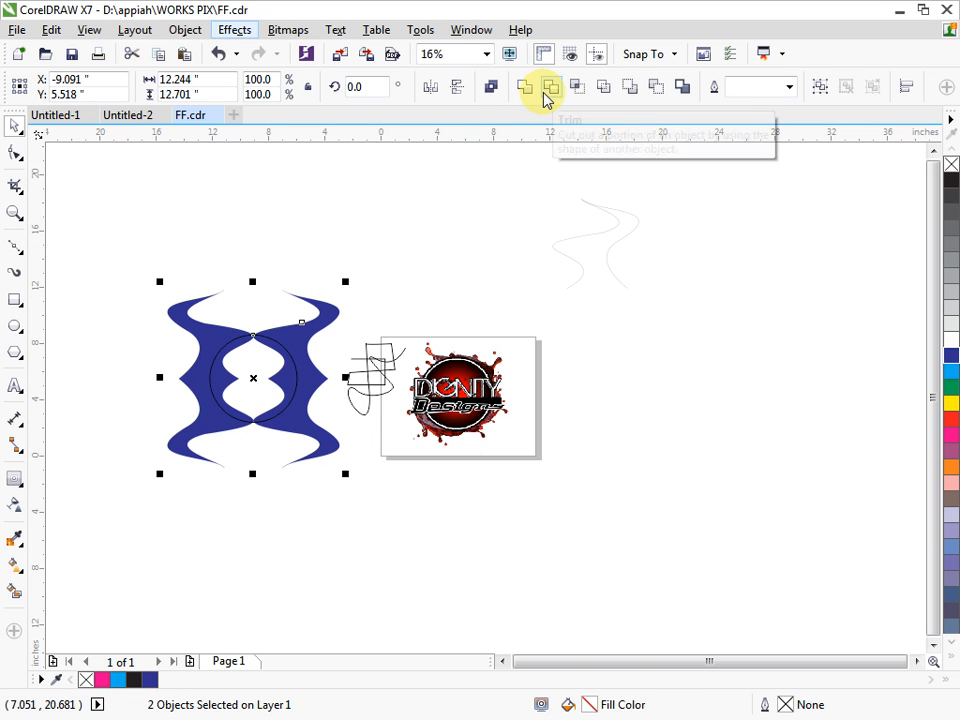
left_click(550, 92)
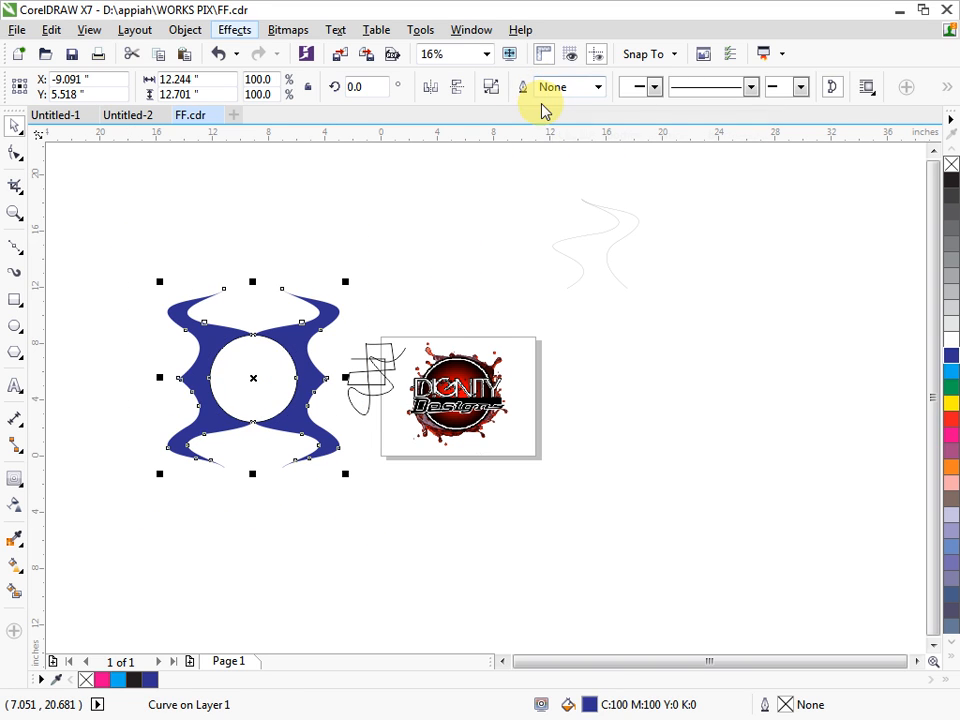
left_click(441, 290)
Step: Shrink the circle about its centre to about 4.66 inches in diameter, fill it with black, and clear the selection
left_click(287, 332)
mouse_move(302, 326)
left_mouse_down()
mouse_move(287, 343)
mouse_move(298, 356)
mouse_move(313, 337)
left_mouse_up()
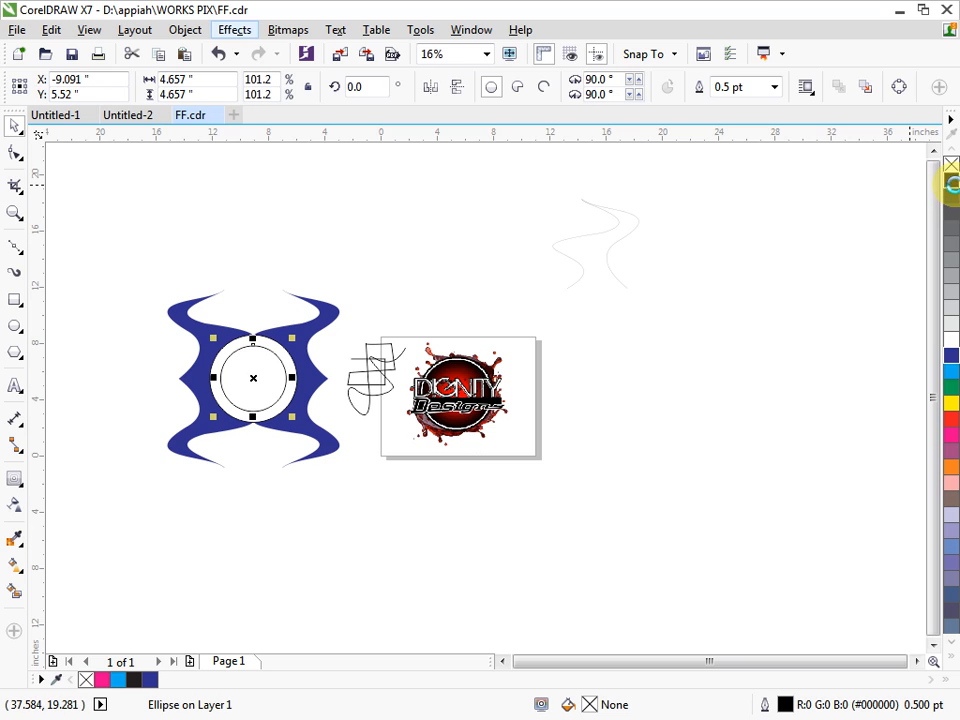
left_click(951, 181)
left_click(400, 275)
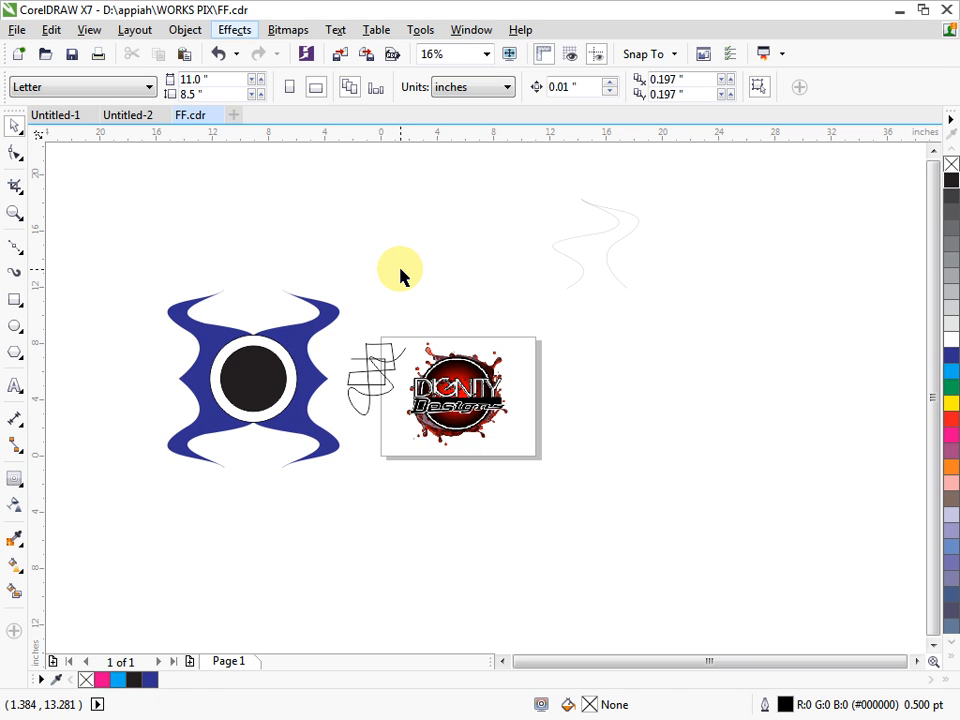